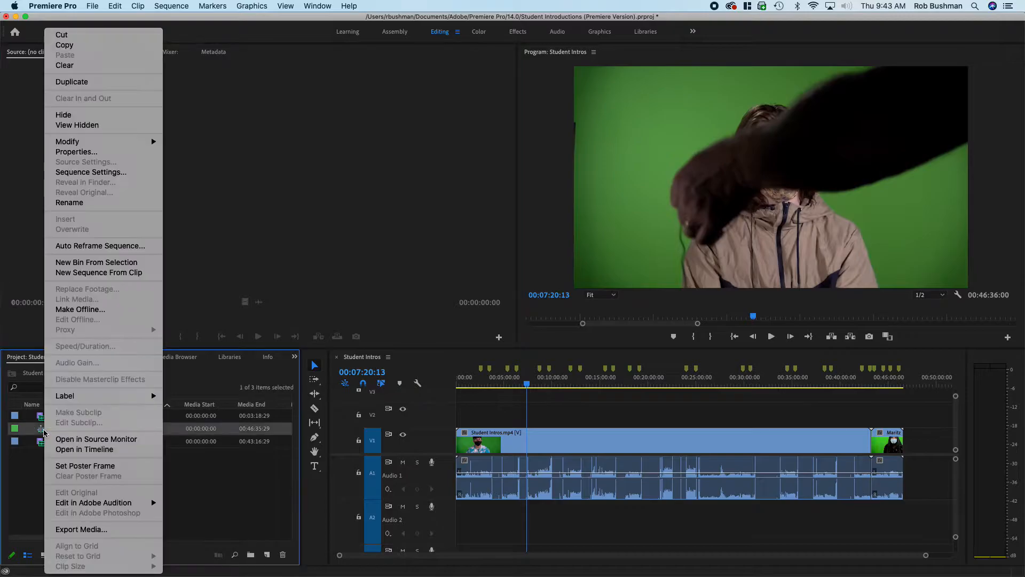
- Duplicate the Student Intros sequence and open the copy in the timeline
click(94, 83)
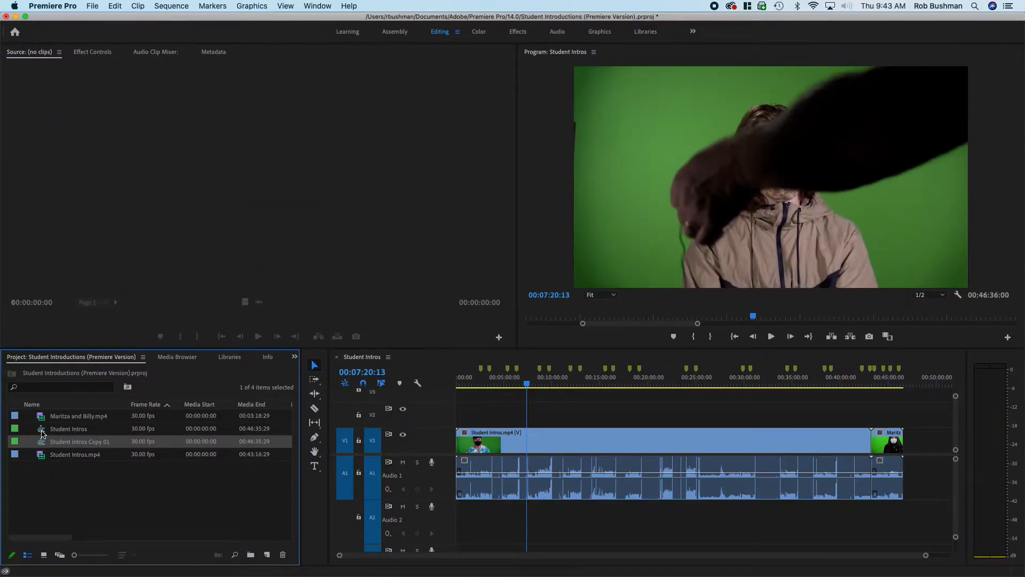
double_click(42, 430)
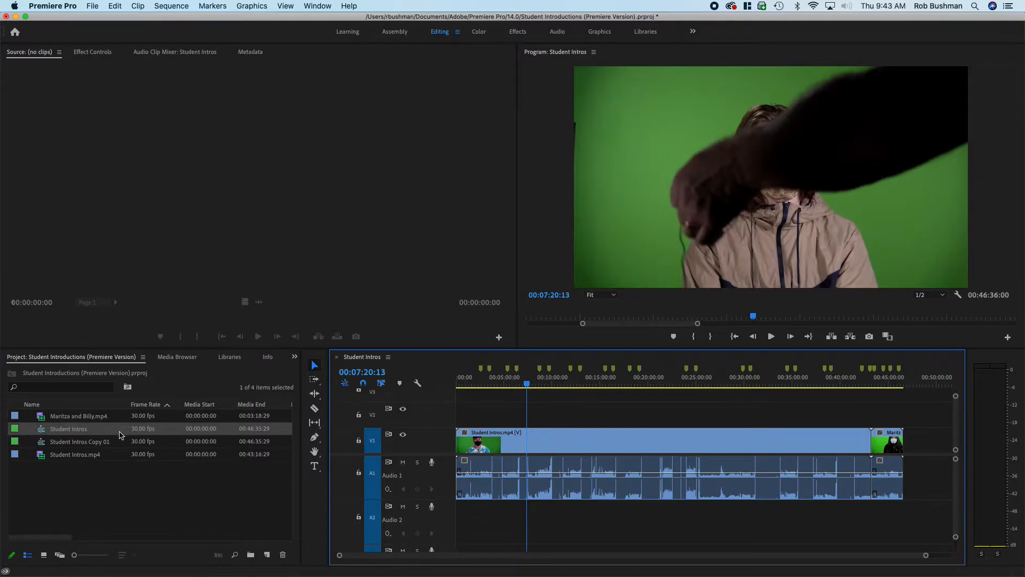
double_click(80, 441)
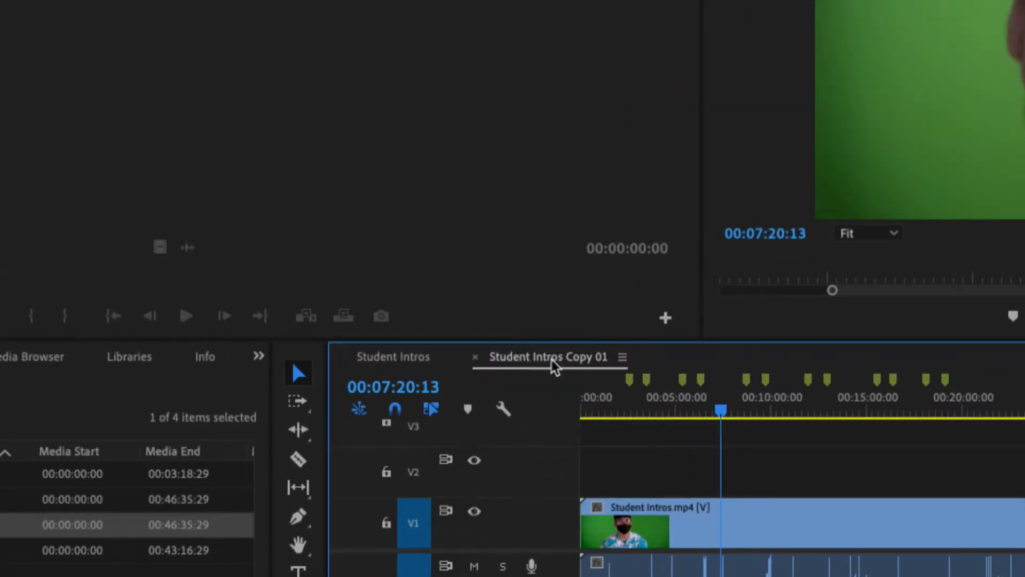
- Switch back and forth between the original and copied sequence timelines to compare them
click(380, 358)
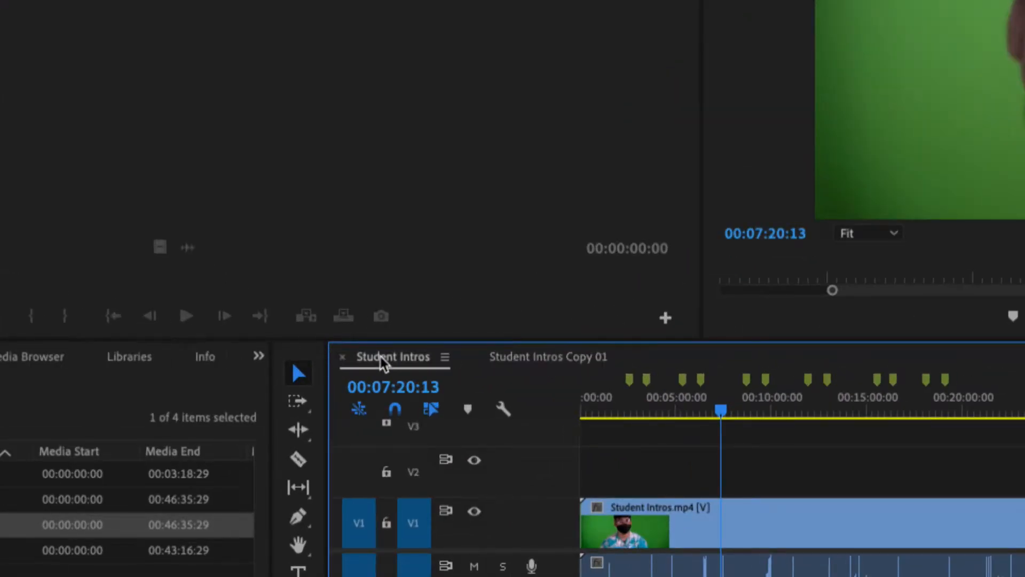
click(535, 362)
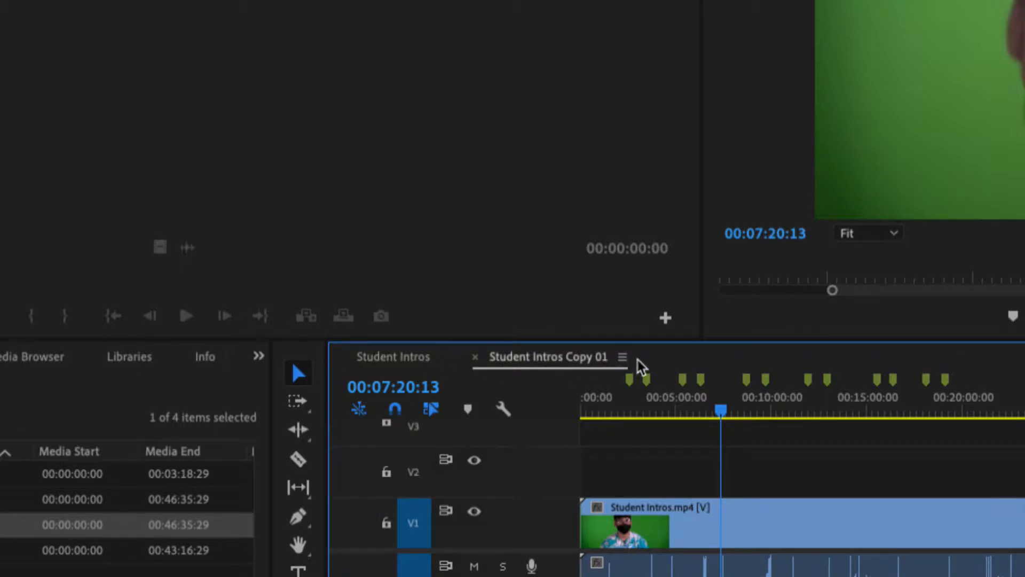
click(422, 364)
click(496, 363)
click(409, 363)
click(517, 358)
click(418, 358)
click(539, 358)
click(427, 362)
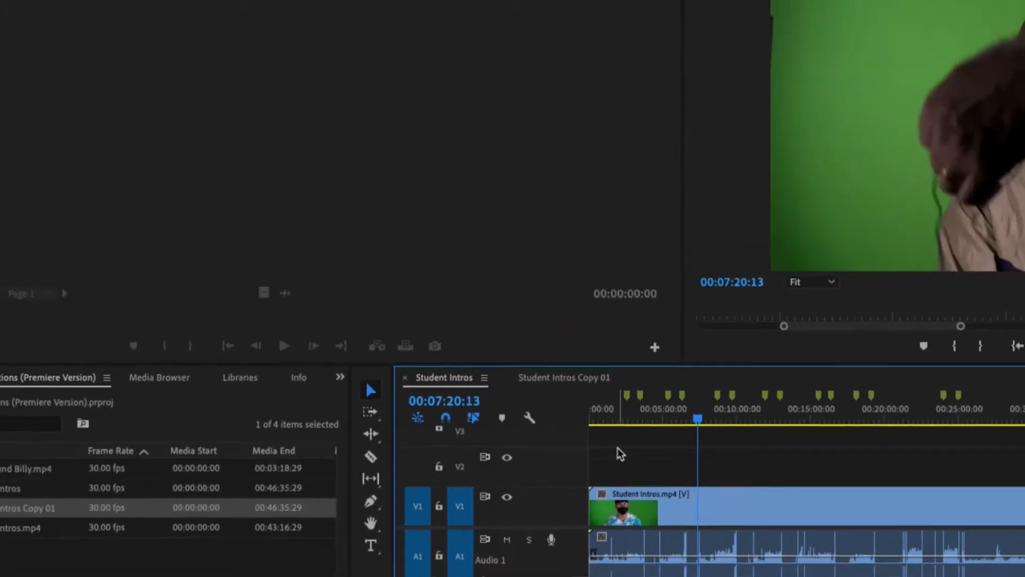
click(555, 392)
click(492, 389)
click(556, 390)
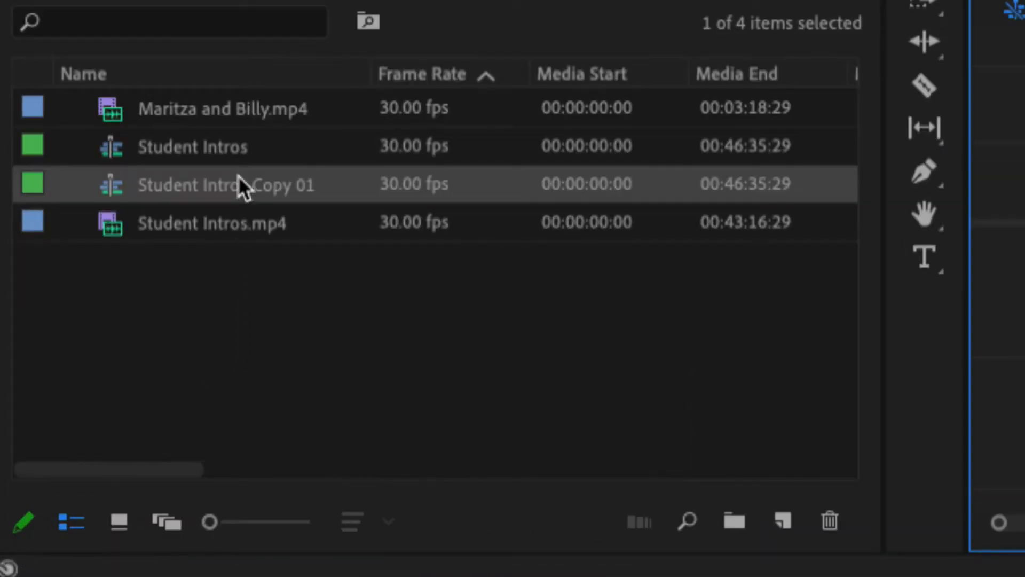
- Rename the original Student Intros sequence to "Student Intros (adding markers)"
click(225, 149)
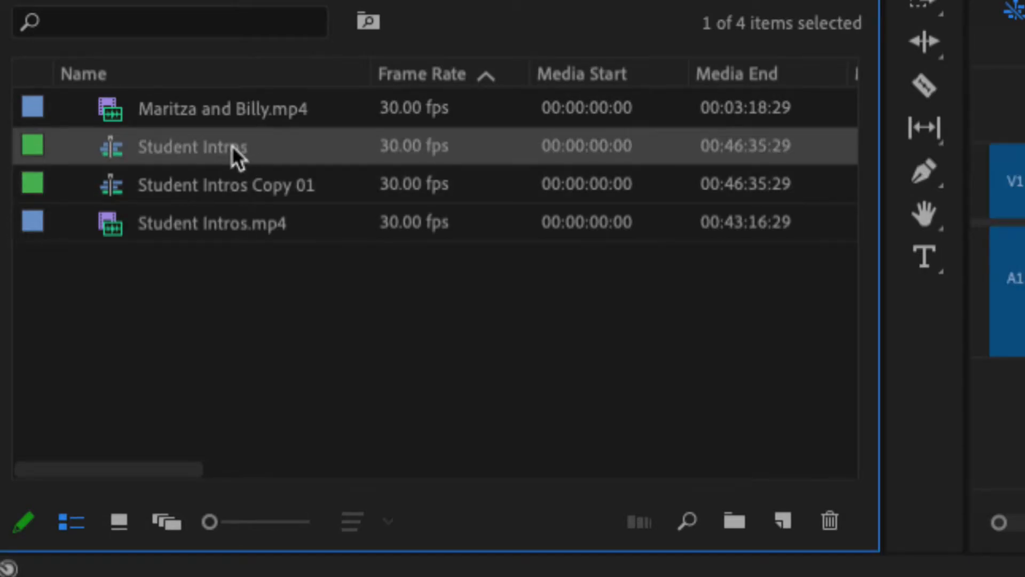
click(208, 147)
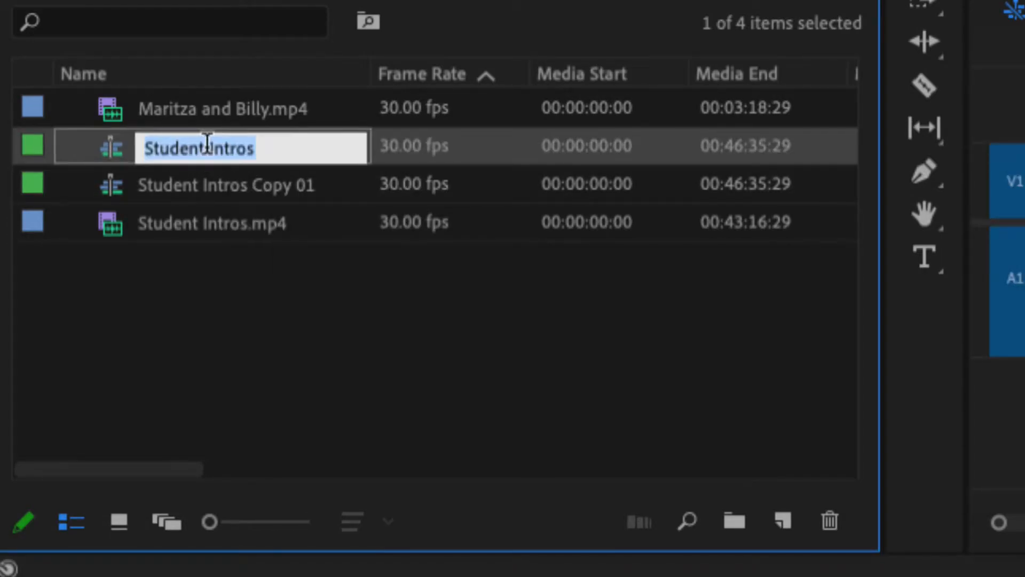
click(275, 149)
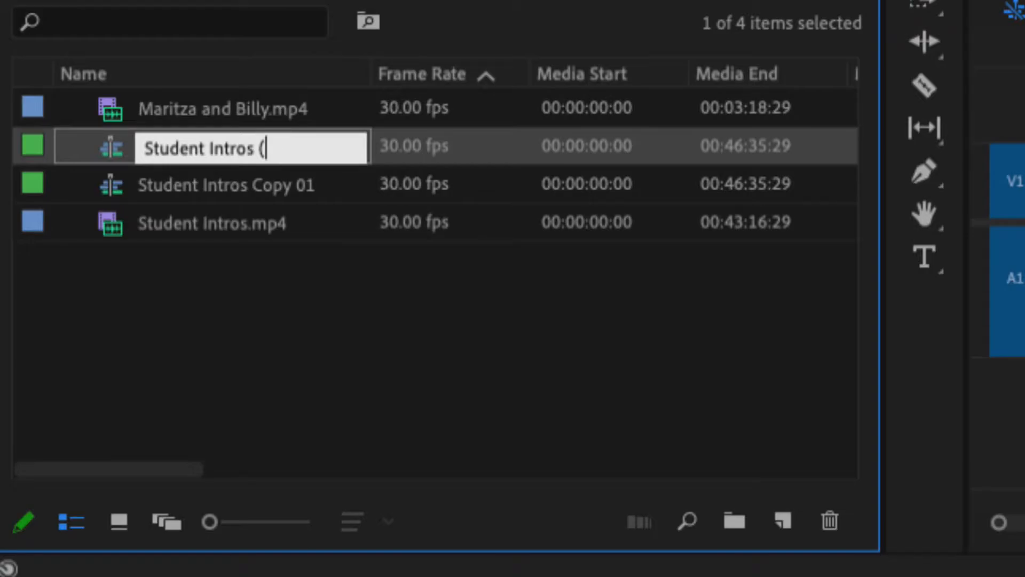
text((adding)
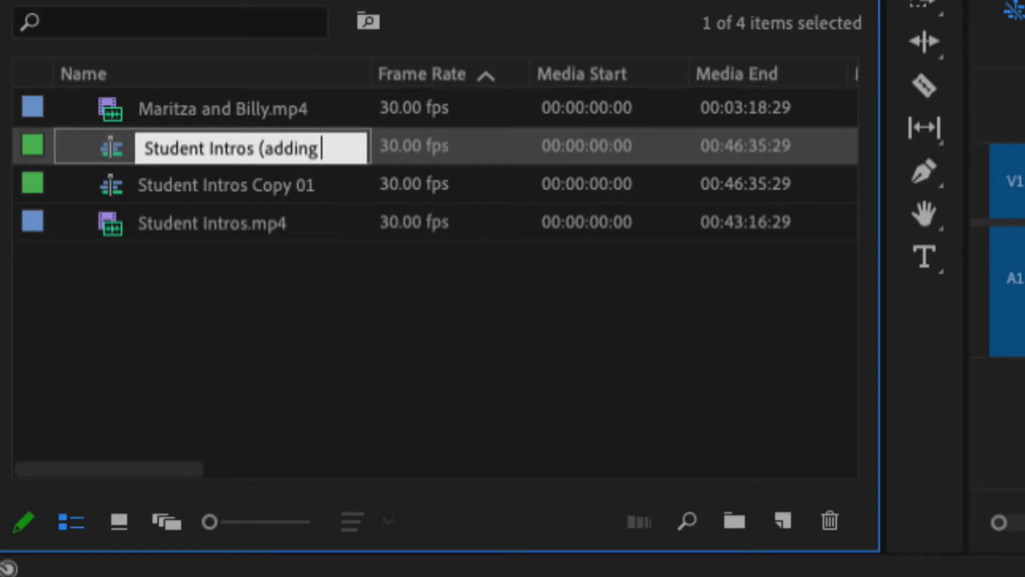
text( markers))
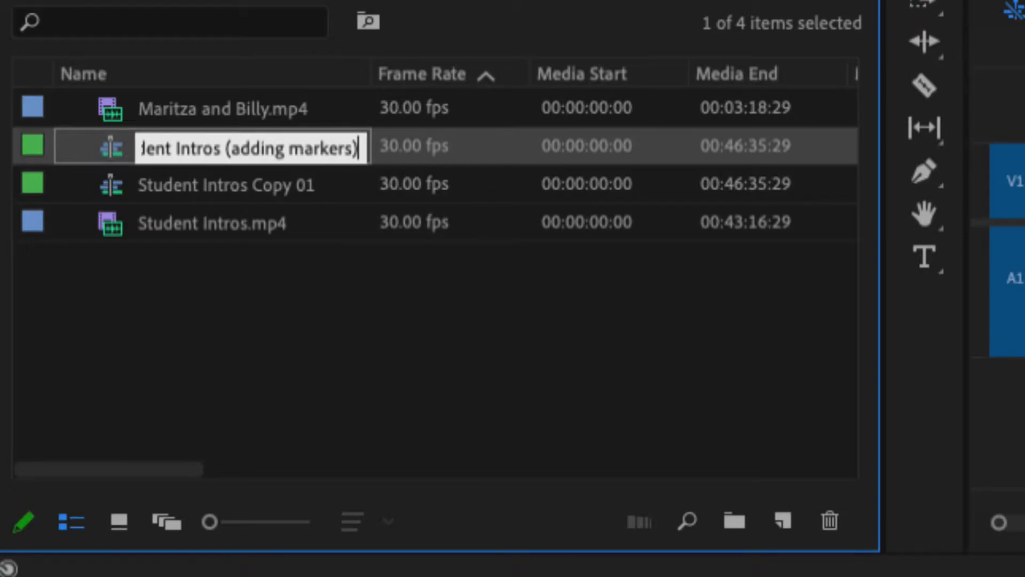
key(Tab)
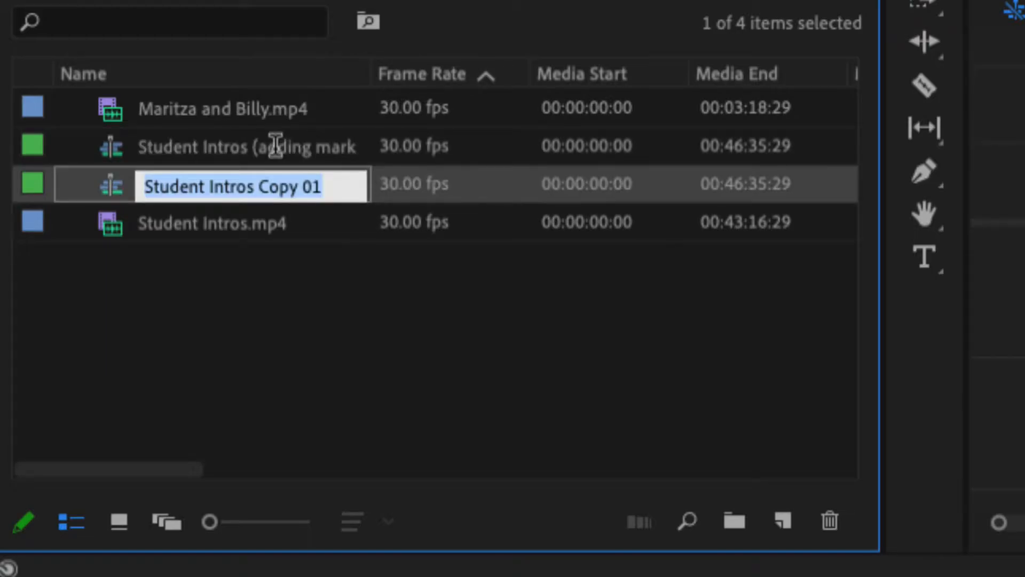
click(307, 154)
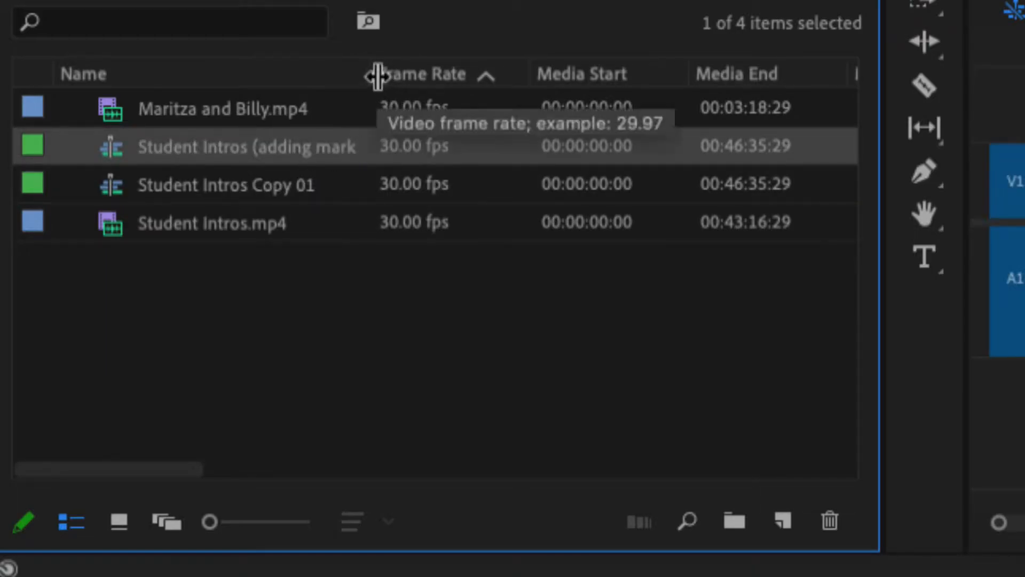
- Widen the project panel's Name column so full sequence names fit
drag(378, 75, 401, 70)
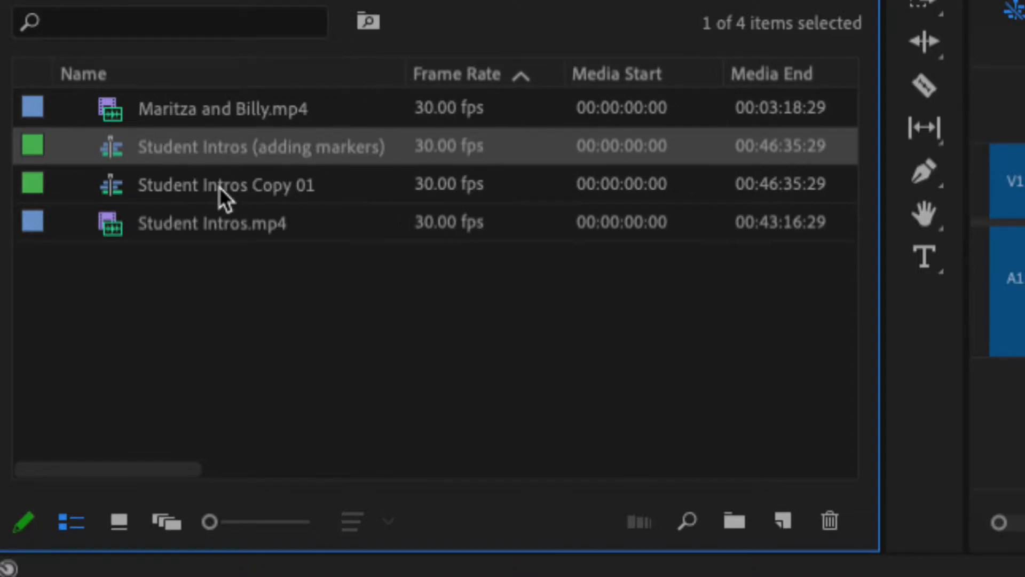
mouse_move(219, 187)
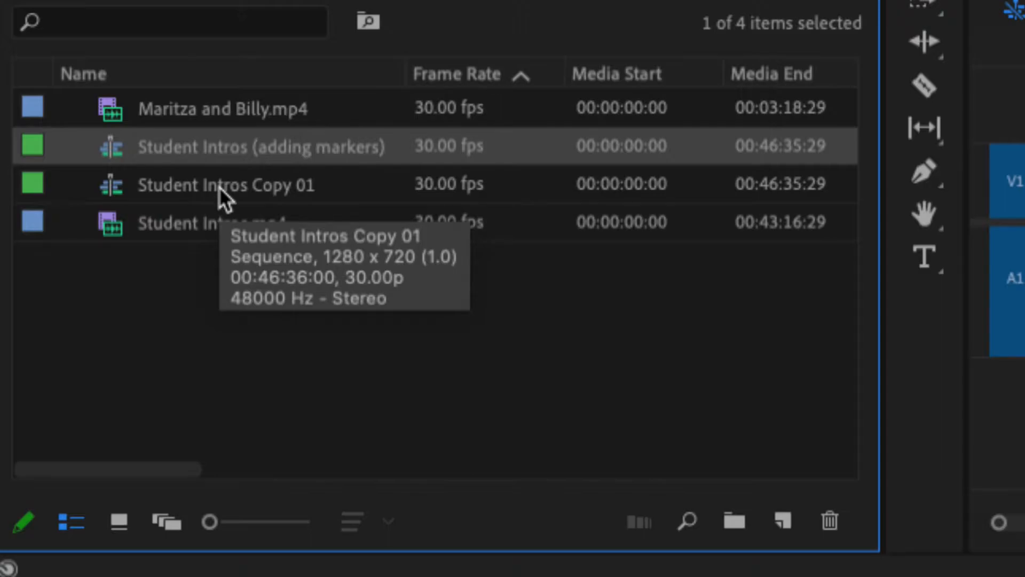
click(219, 187)
click(222, 187)
click(348, 188)
click(316, 281)
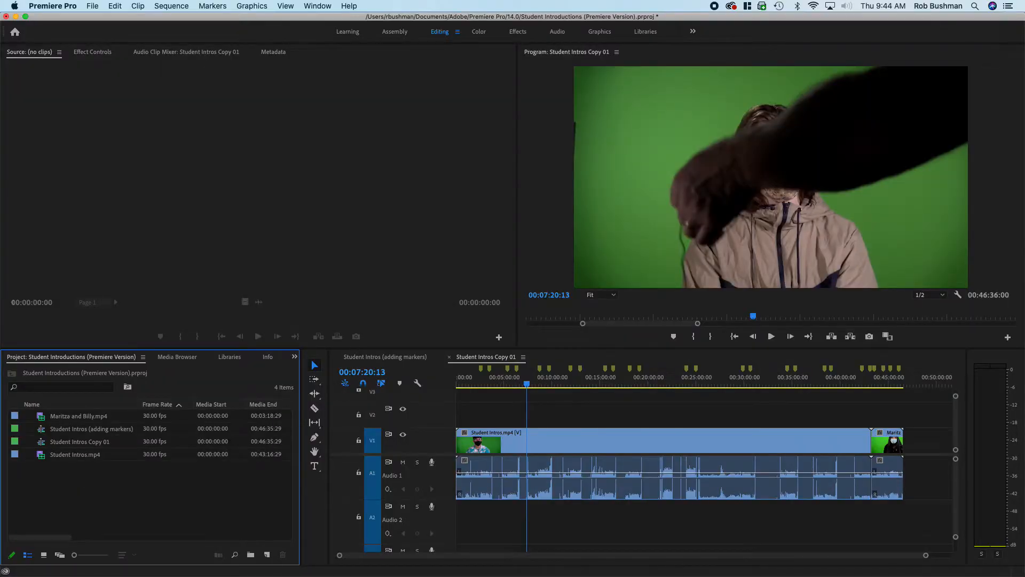
right_click(96, 443)
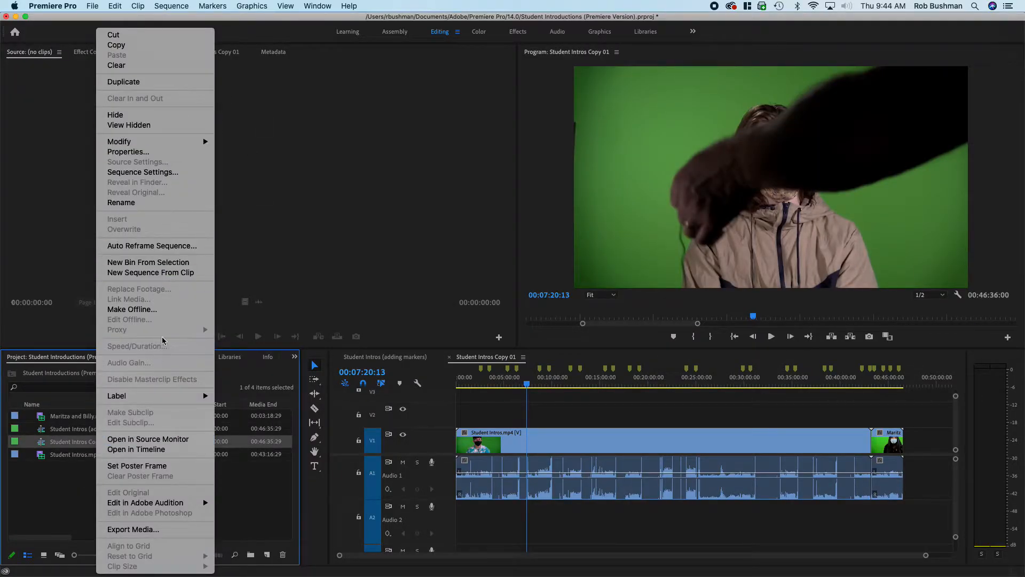
click(150, 207)
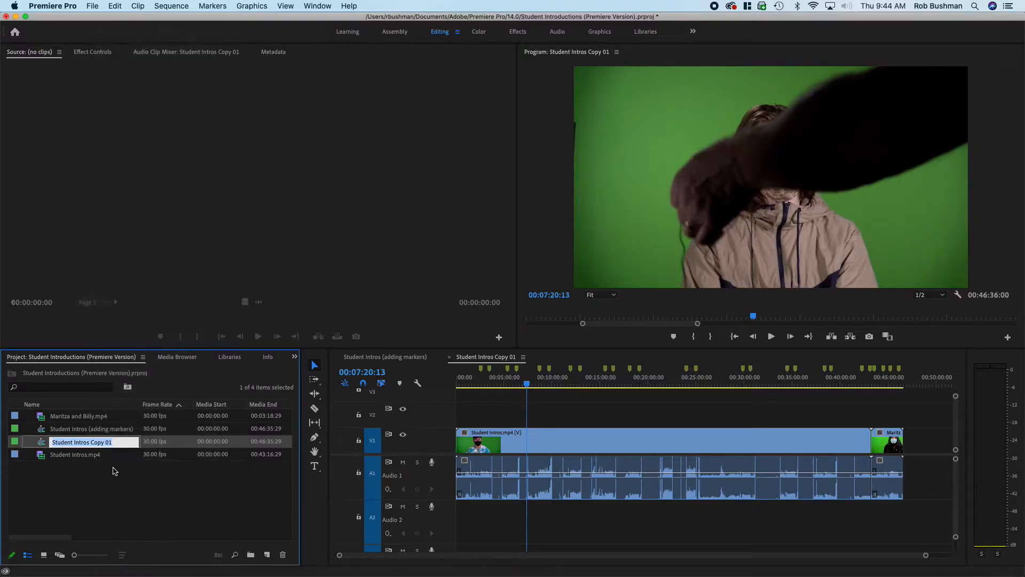
click(88, 485)
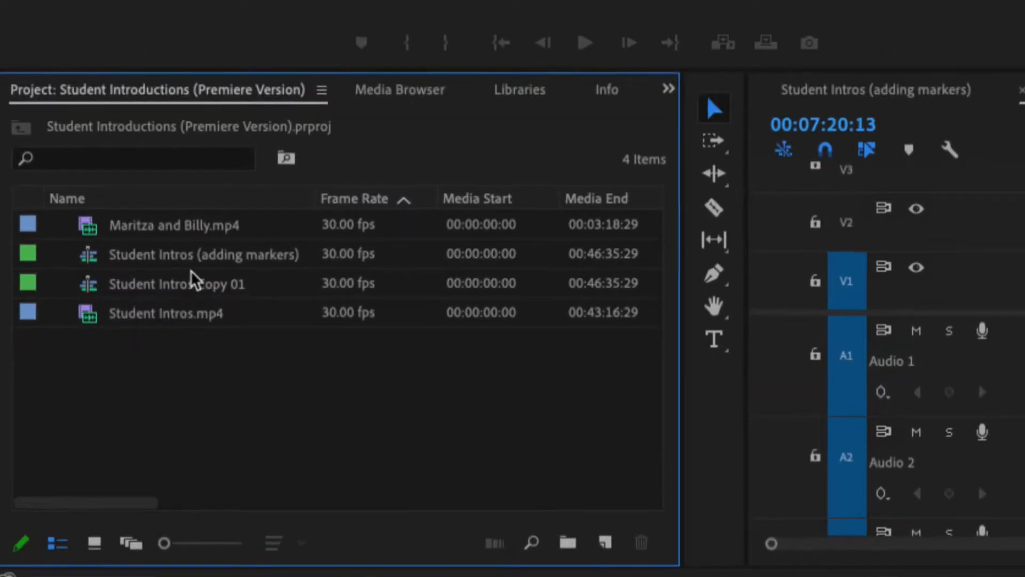
- Rename the Student Intros Copy 01 sequence to "Student Intros (cutting)"
click(198, 282)
click(235, 288)
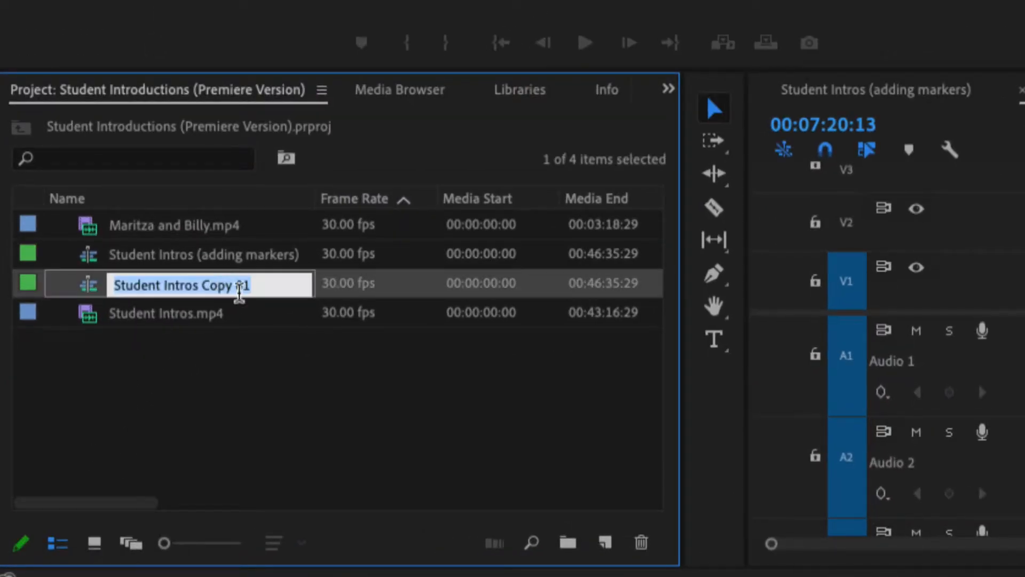
click(257, 290)
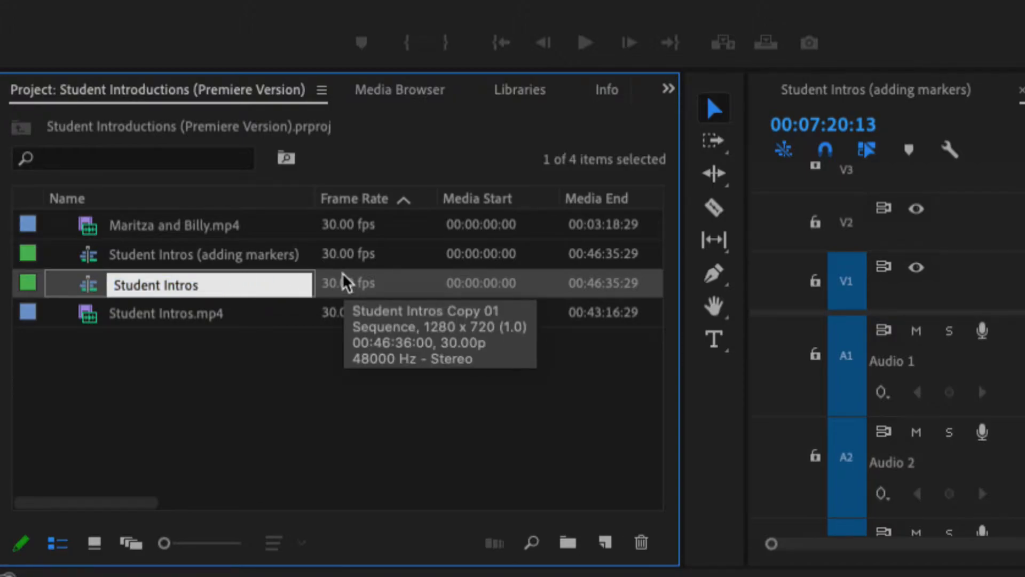
text(()
text(cutting)
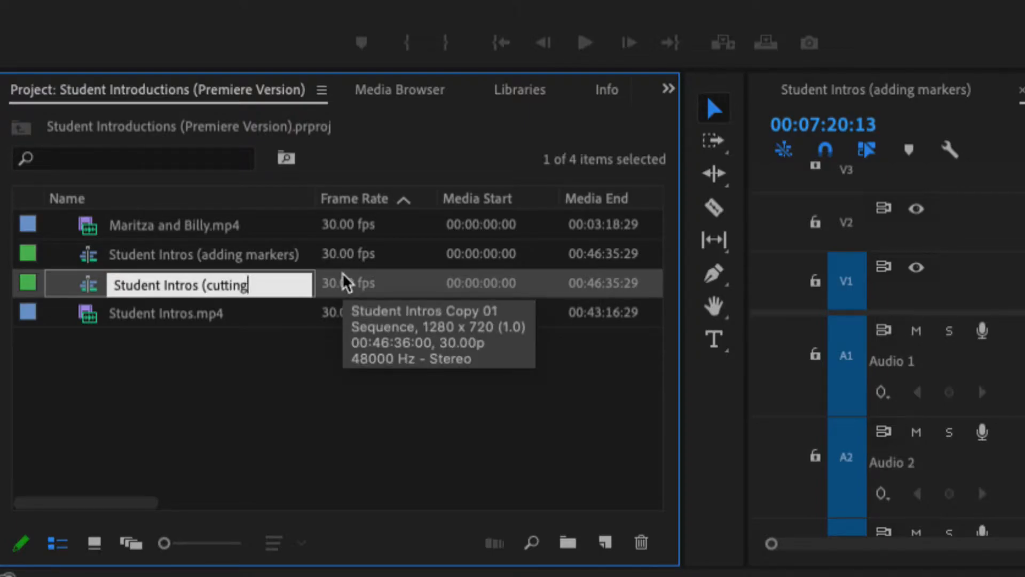
text())
key(Tab)
click(288, 399)
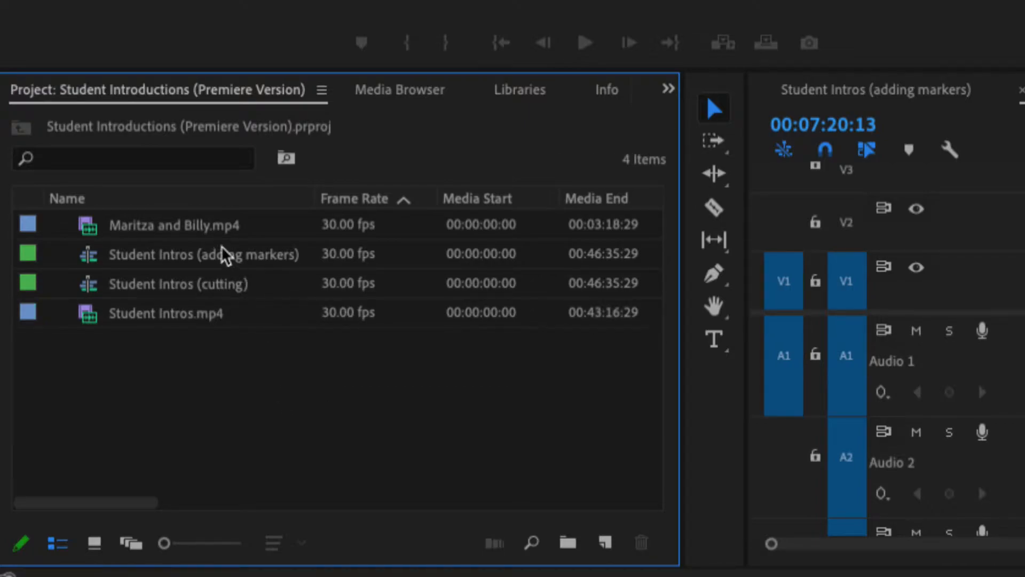
- Switch between the adding markers and cutting sequence timelines to compare them
click(92, 264)
click(92, 291)
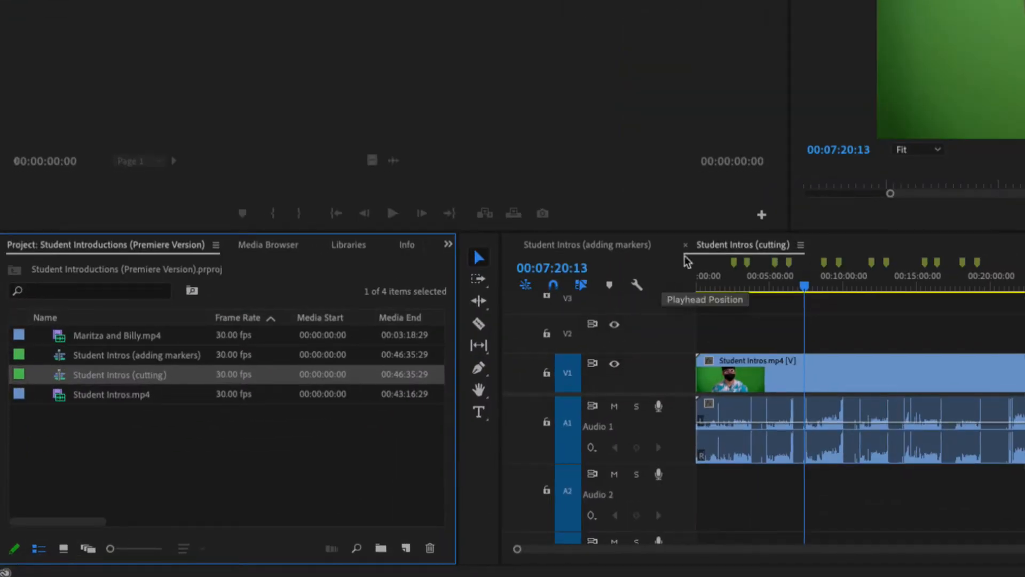
click(735, 247)
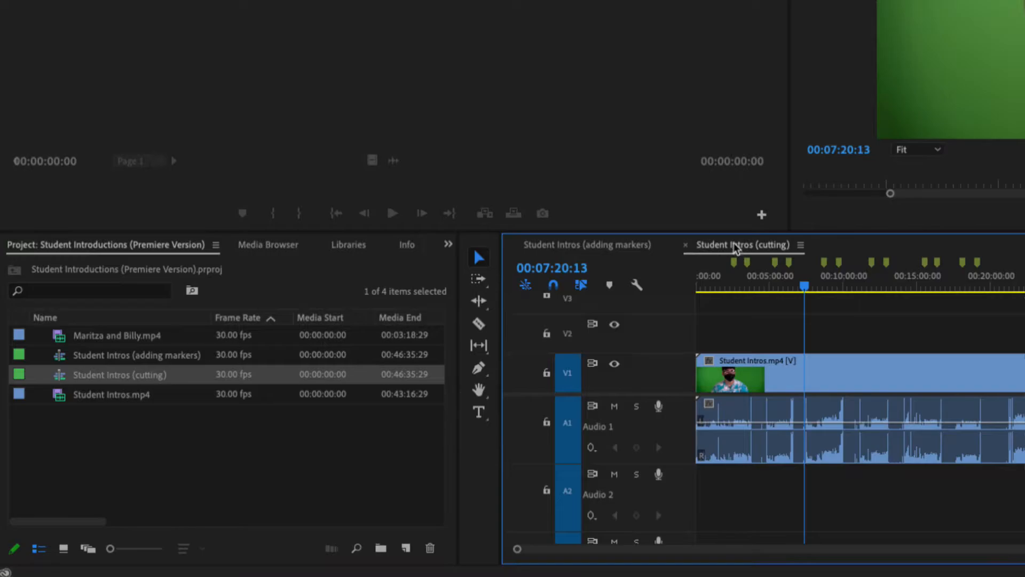
click(619, 250)
click(731, 247)
click(614, 248)
click(735, 248)
click(626, 247)
click(721, 248)
click(610, 251)
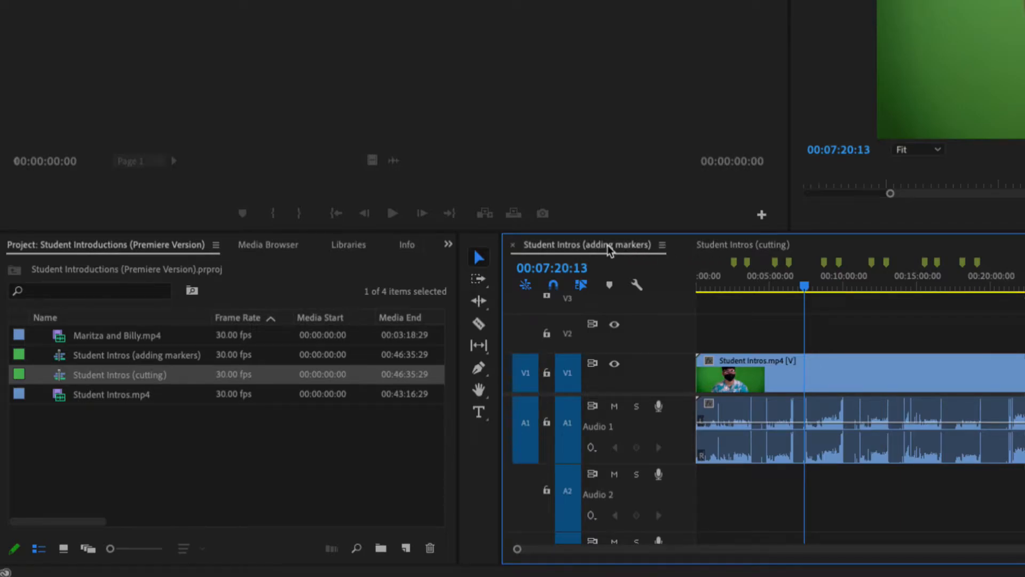
click(748, 248)
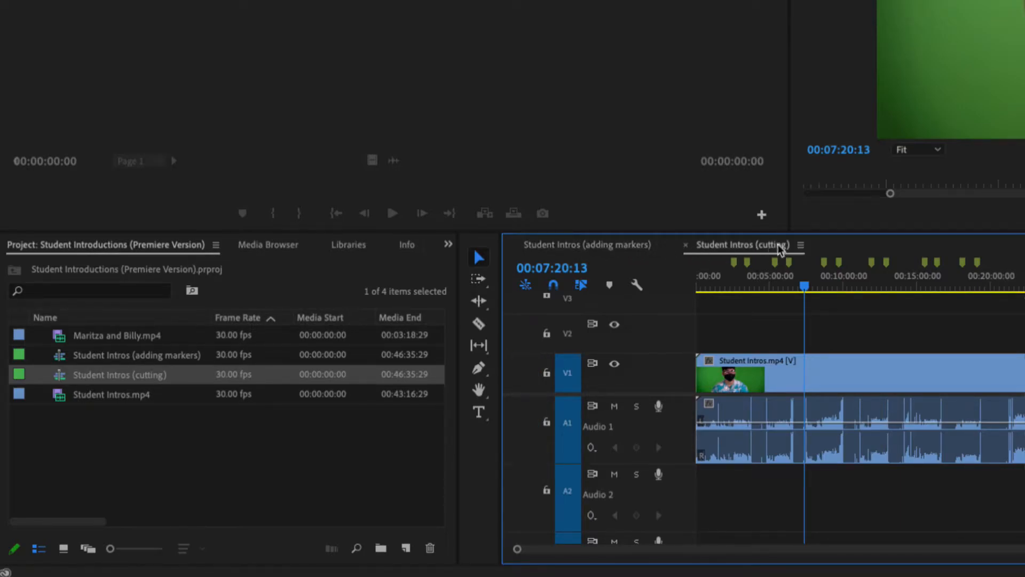
click(623, 251)
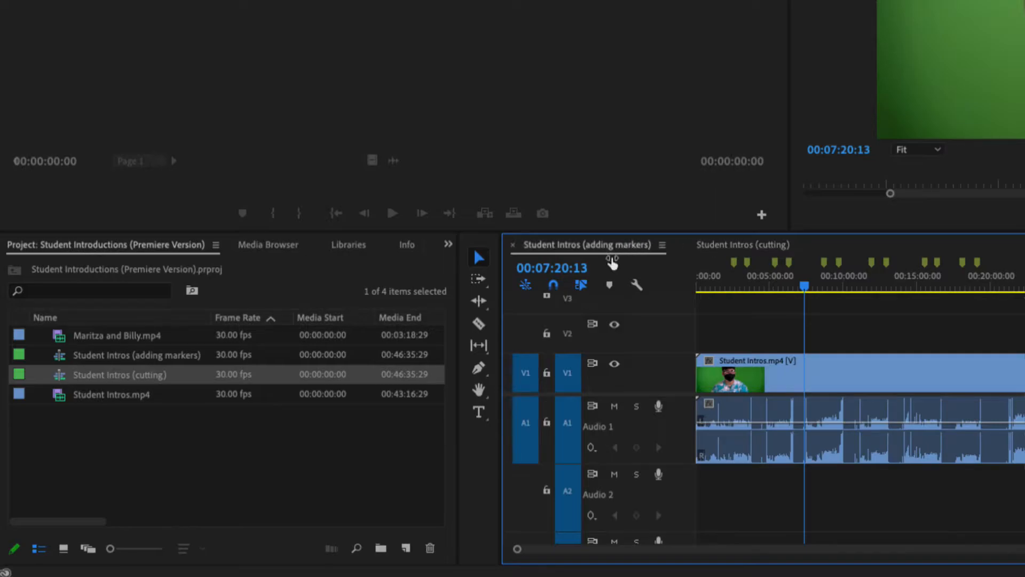
- Close the adding markers sequence timeline, leaving only the cutting sequence open
click(514, 247)
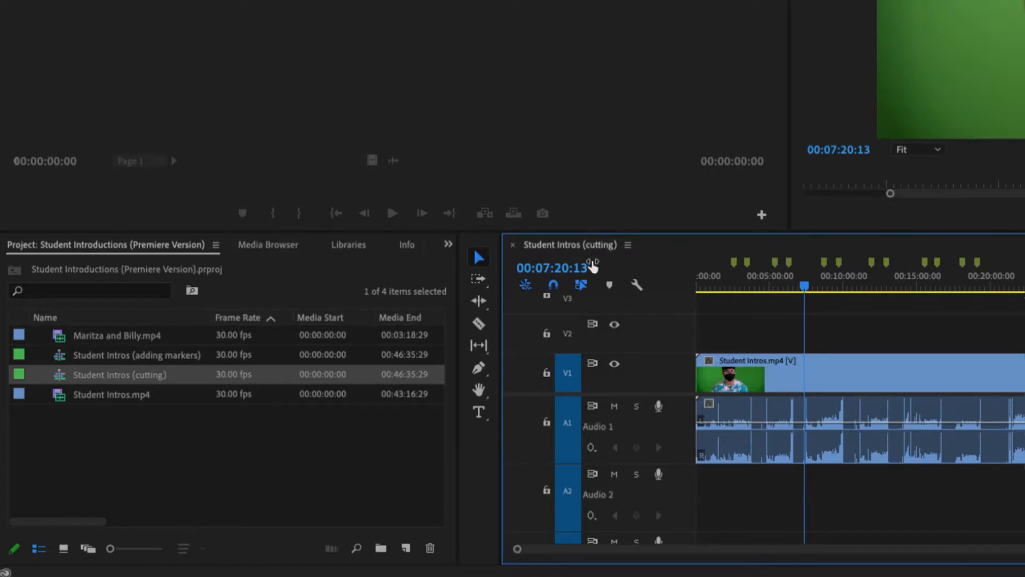
double_click(60, 357)
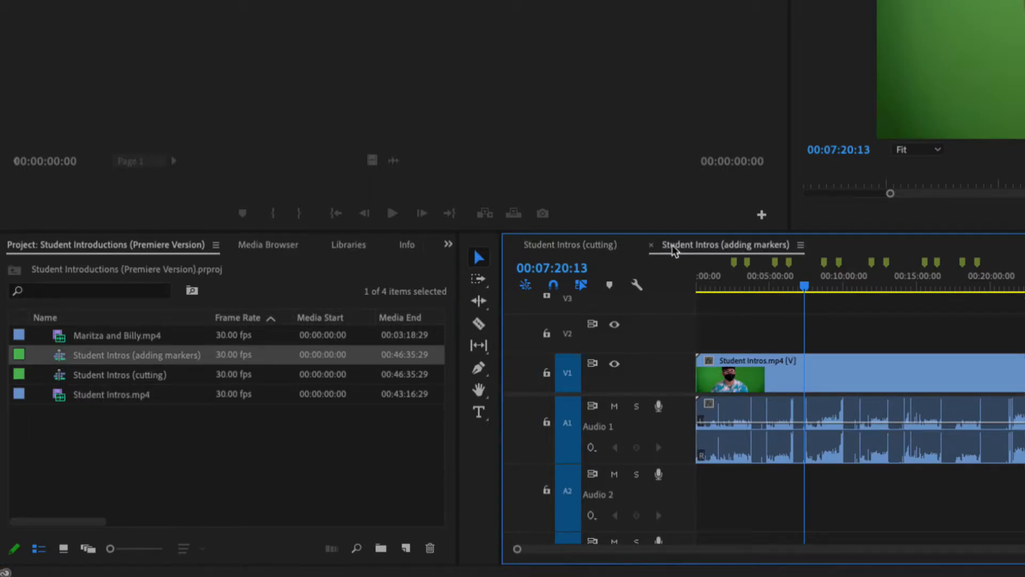
click(651, 246)
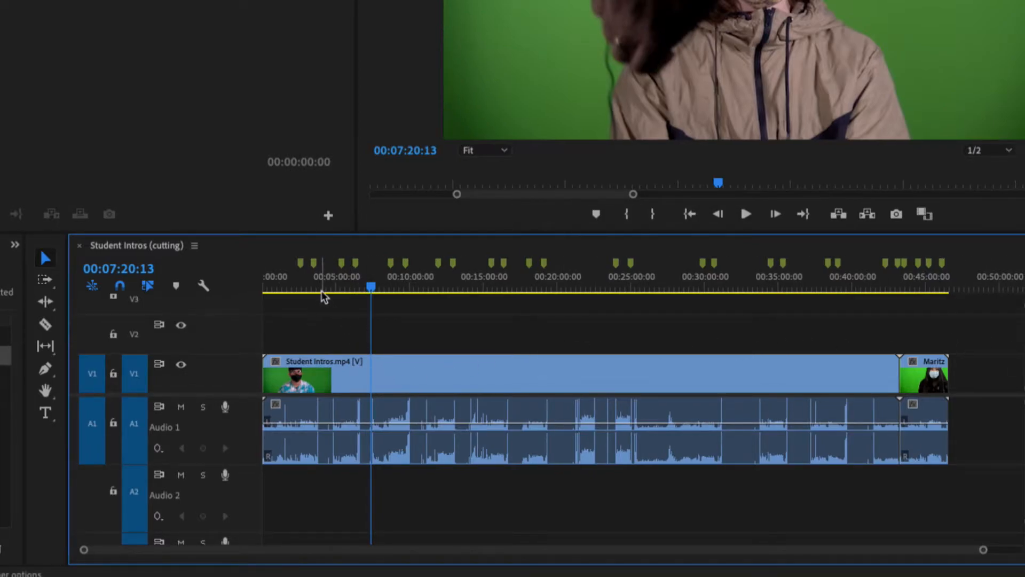
- Move the playhead to about 00:00:03:10 at the start of the cutting sequence and zoom into the timeline
drag(335, 289, 287, 280)
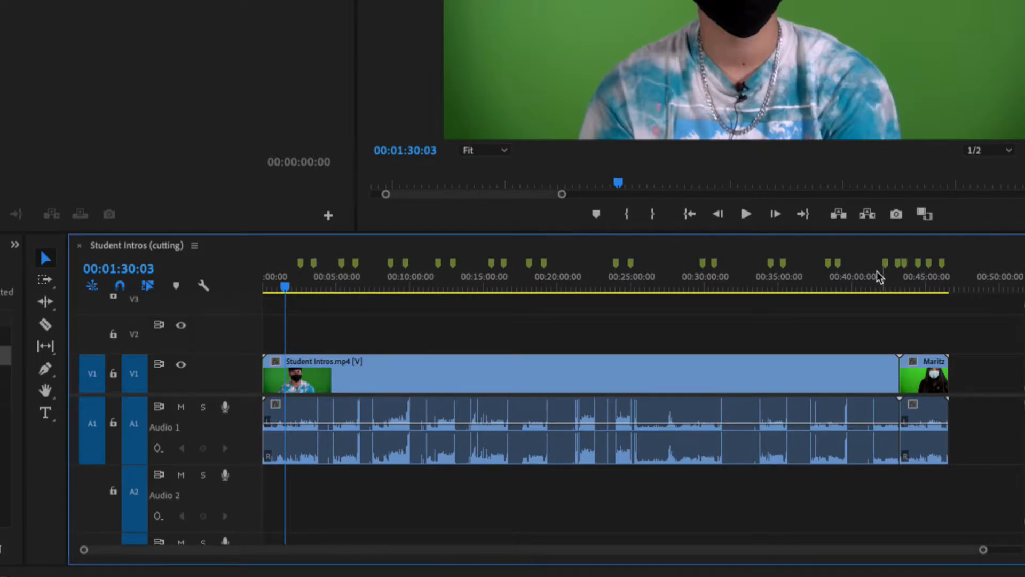
drag(284, 287, 263, 287)
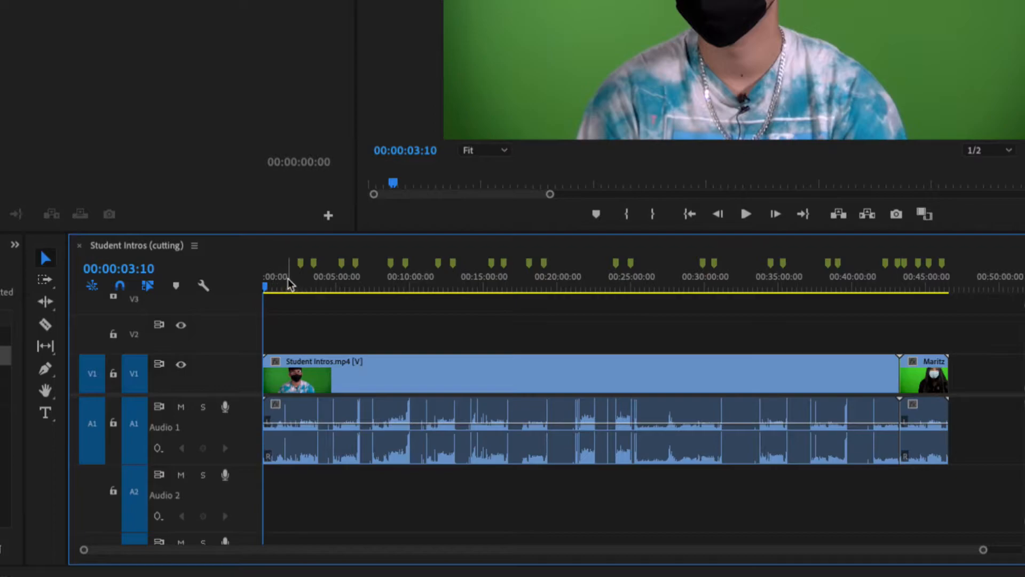
key(equal)
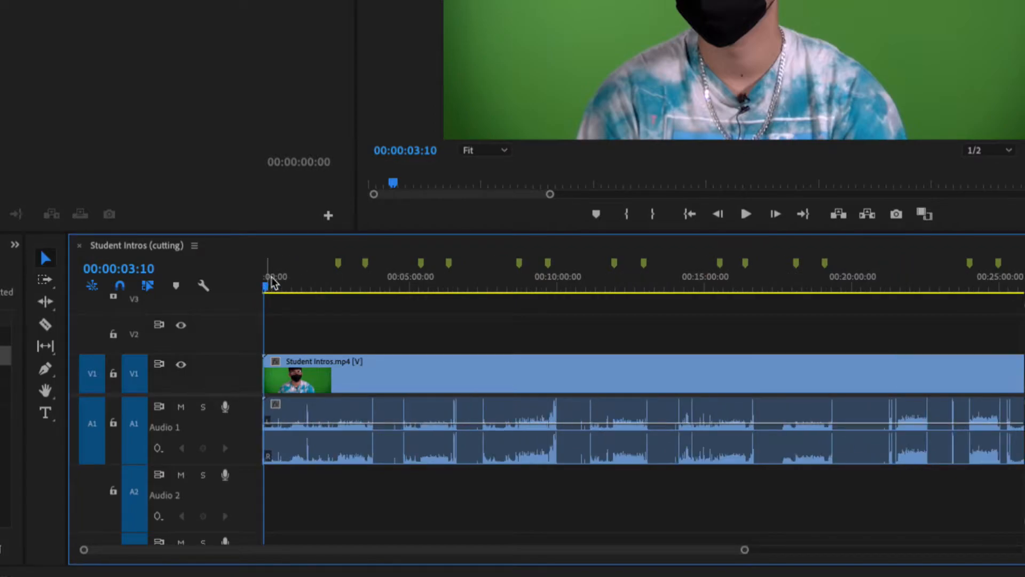
- Zoom into the timeline and use the Razor tool to split the clip at the introduction boundaries between about 00:02:30 and 00:06:30
key(equal)
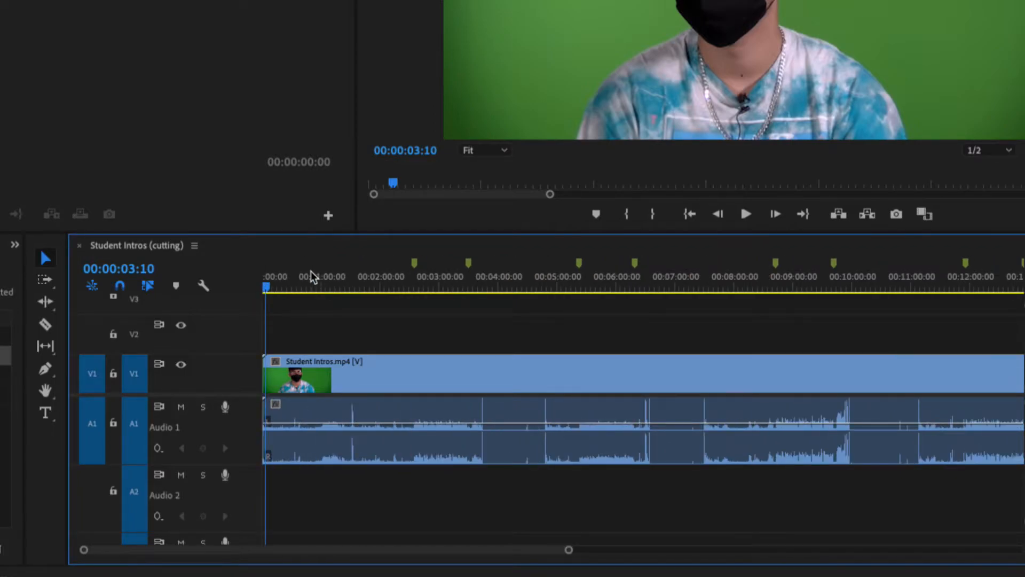
mouse_move(319, 550)
mouse_down()
mouse_move(700, 540)
mouse_move(318, 540)
mouse_up()
key(c)
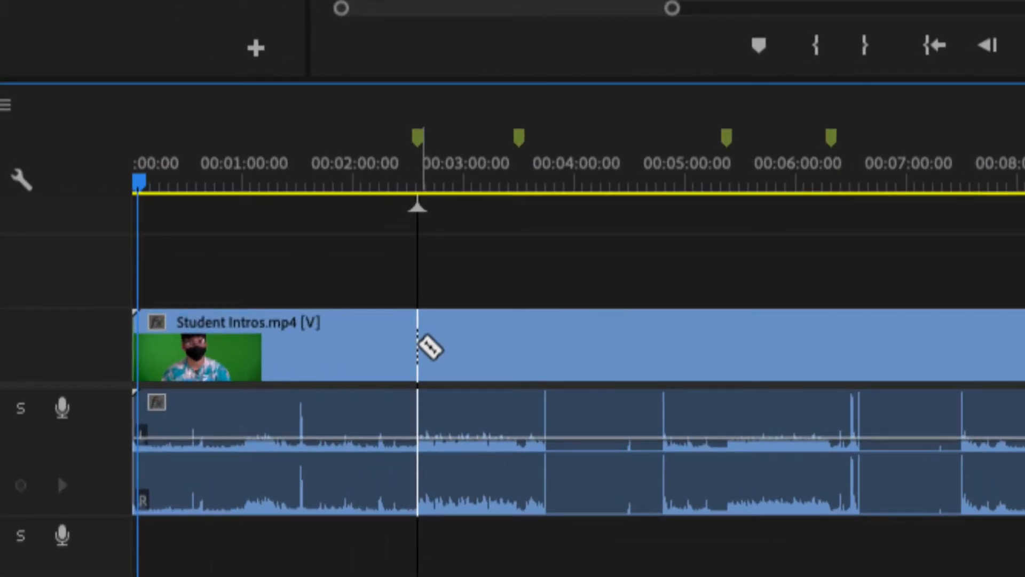
click(418, 348)
click(518, 350)
click(621, 350)
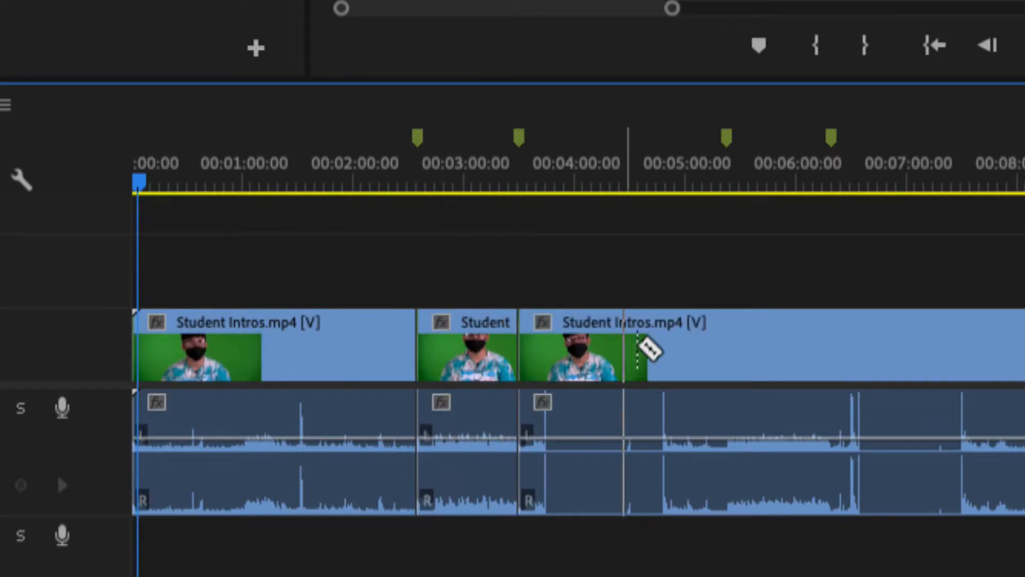
click(727, 347)
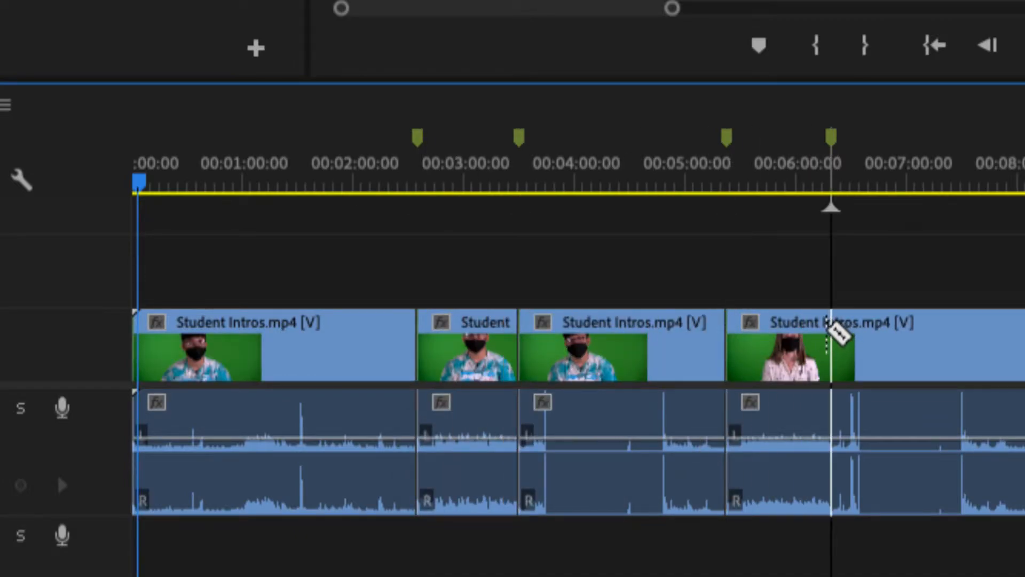
click(832, 336)
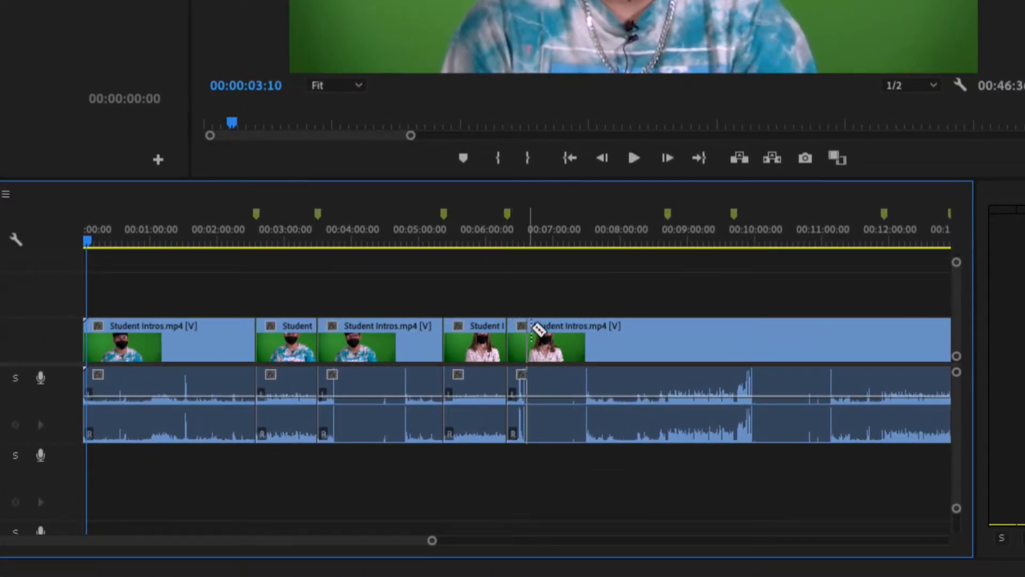
- Continue splitting the clip with the Razor tool at the markers from about 00:09:00 through 00:19:00
click(668, 336)
click(727, 336)
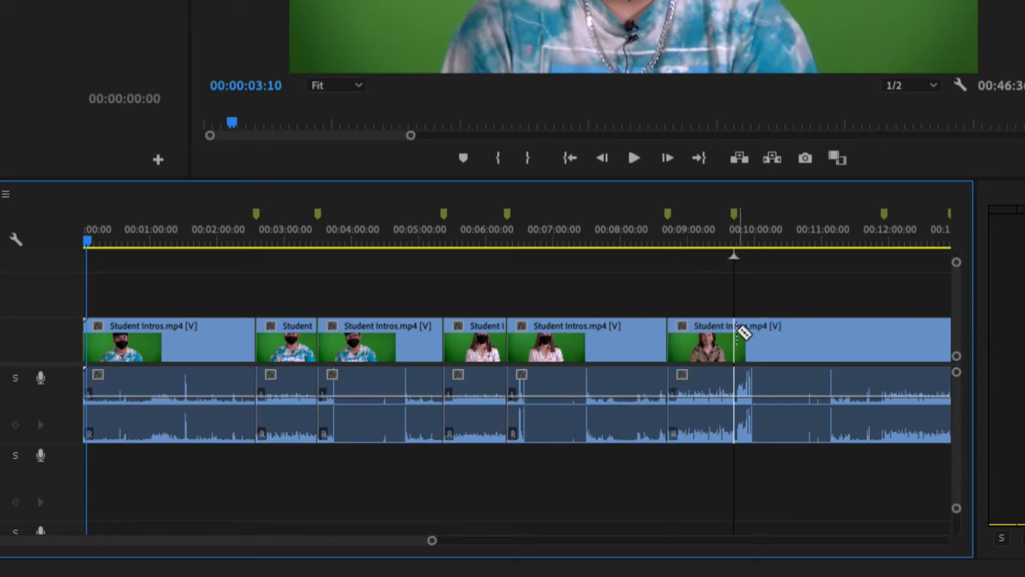
click(736, 335)
click(885, 325)
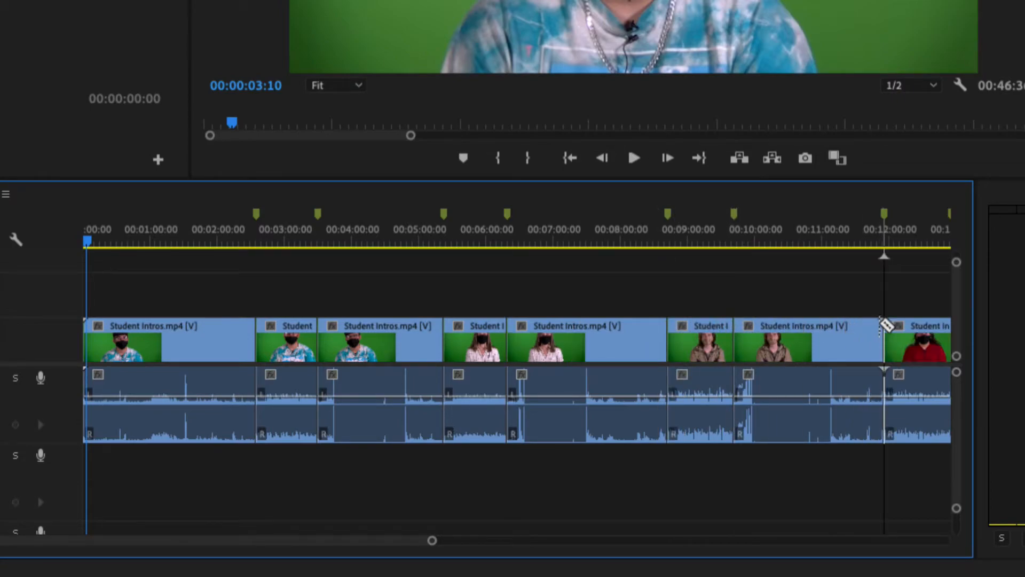
drag(390, 546, 490, 545)
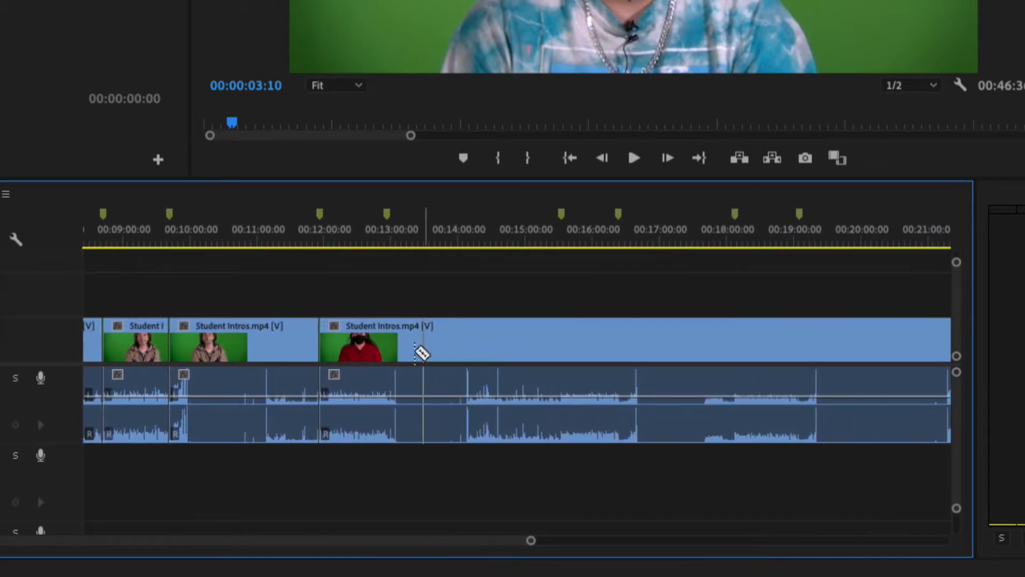
click(387, 337)
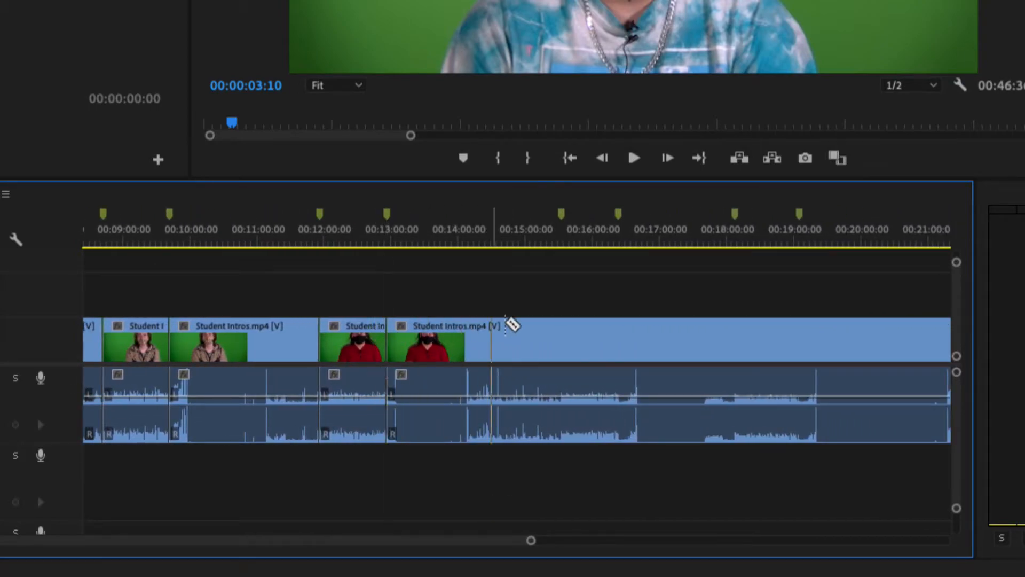
click(562, 323)
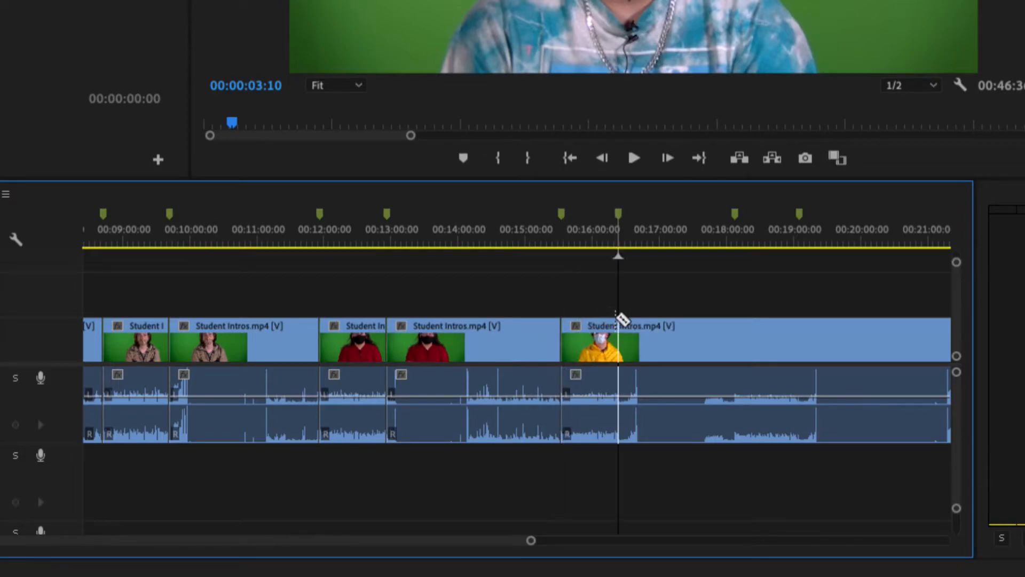
click(618, 321)
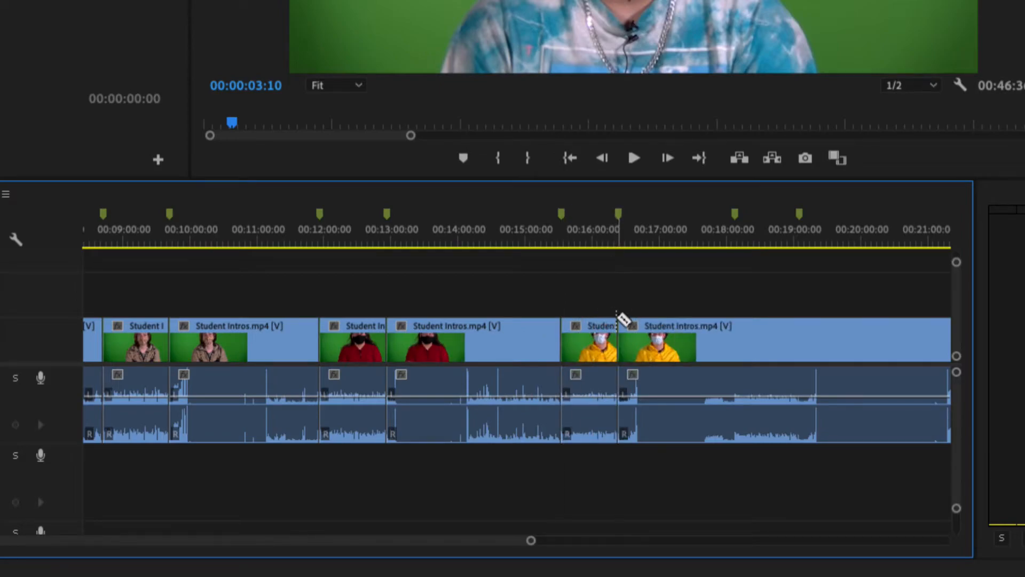
click(736, 327)
click(800, 332)
- Split the clip with the Razor tool at the markers from about 00:24:00 through 00:35:00
drag(494, 545, 598, 542)
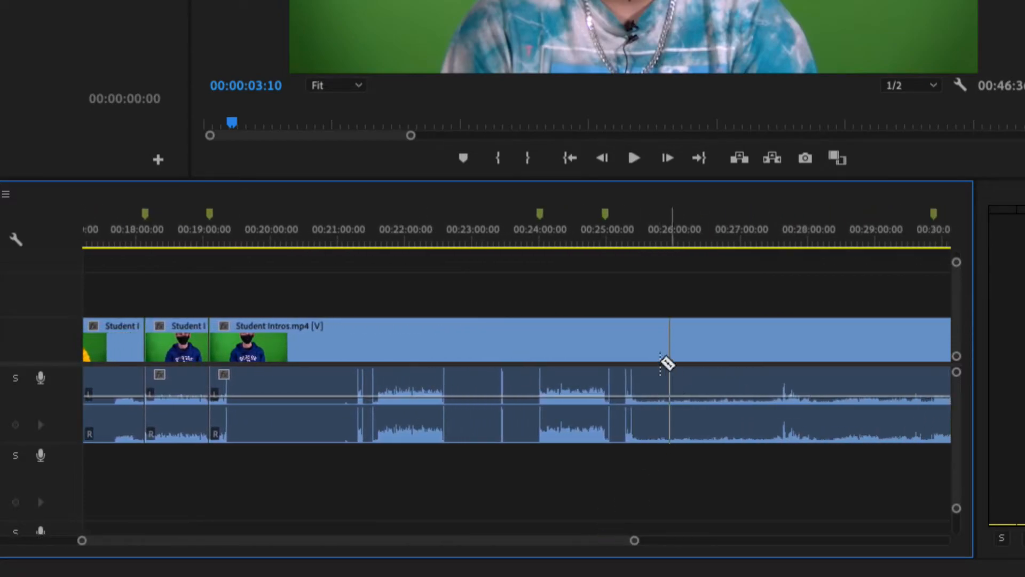
click(540, 336)
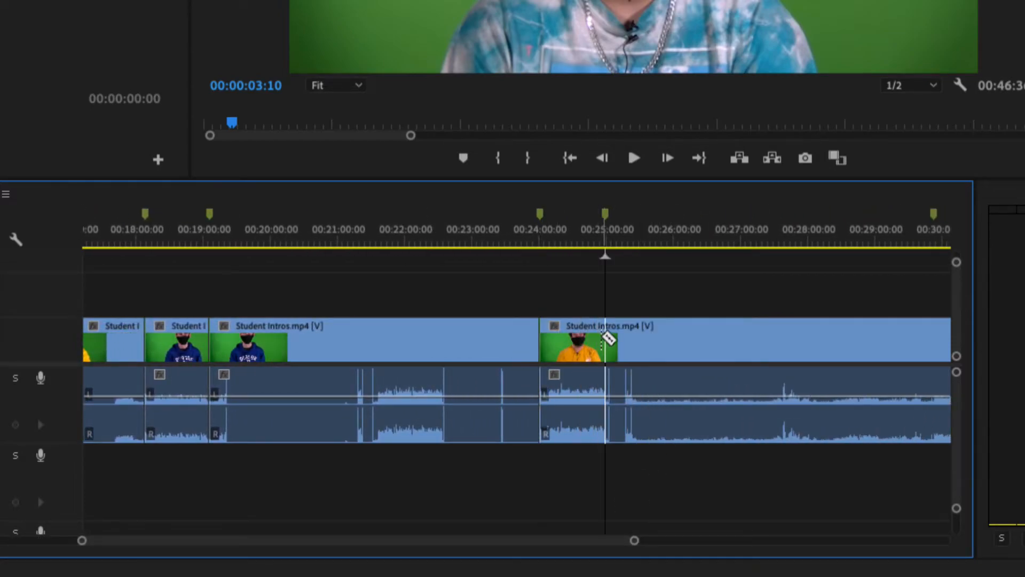
click(605, 338)
drag(606, 549, 693, 545)
click(441, 334)
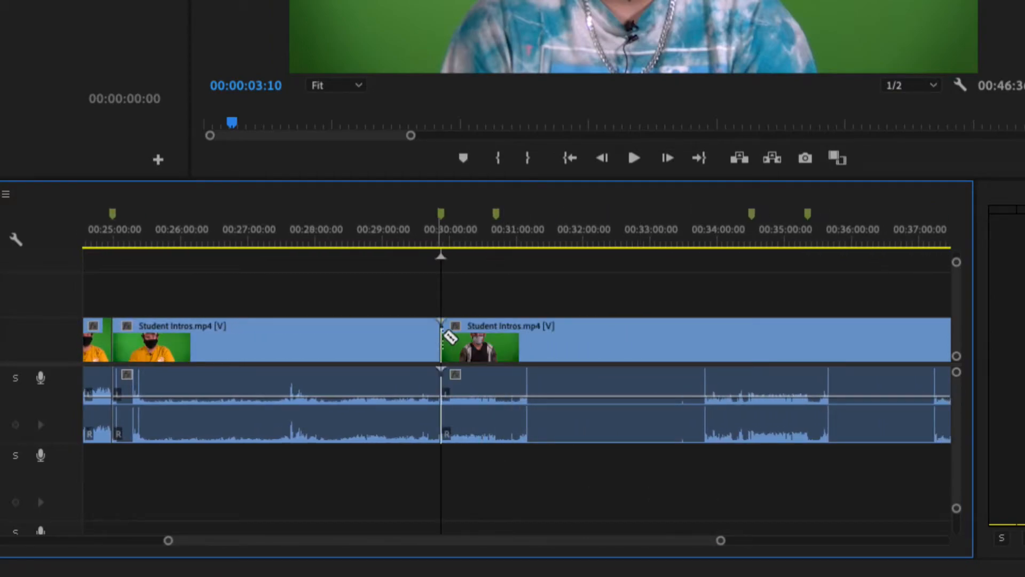
click(497, 333)
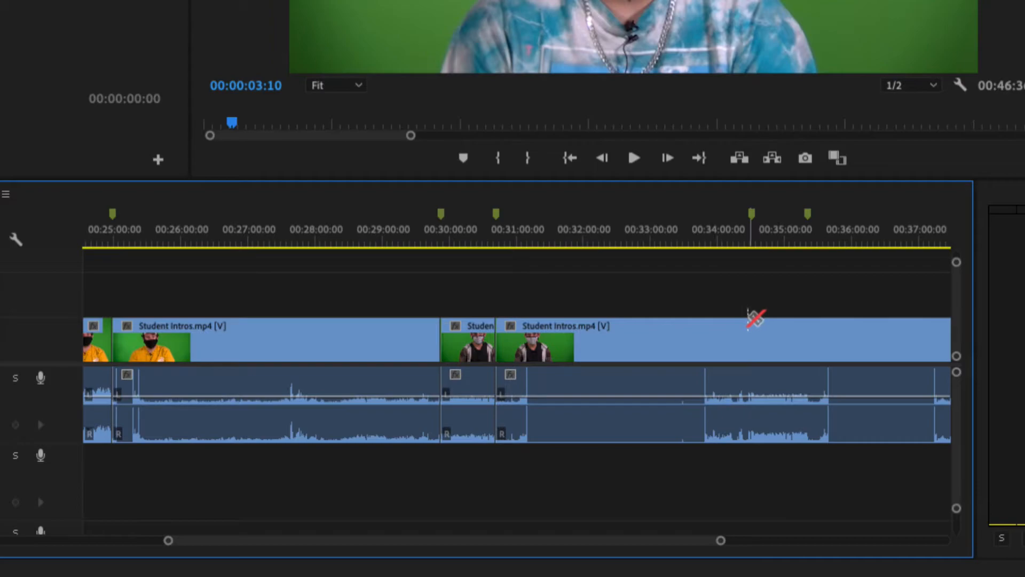
click(752, 334)
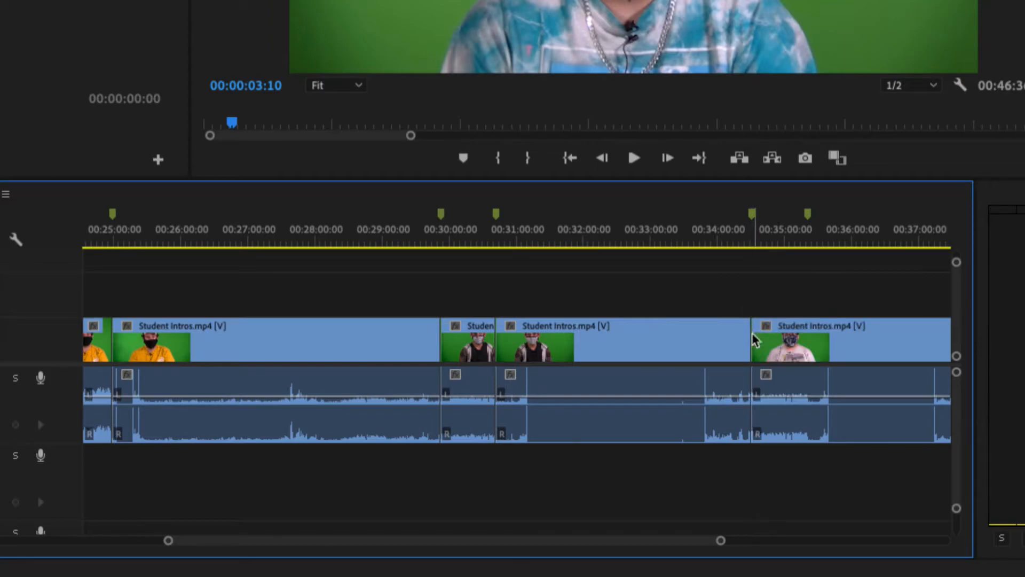
click(808, 338)
- Split the remaining footage with the Razor tool at the markers from about 00:38:00 to the end of the Maritza and Billy clip
drag(691, 546, 772, 543)
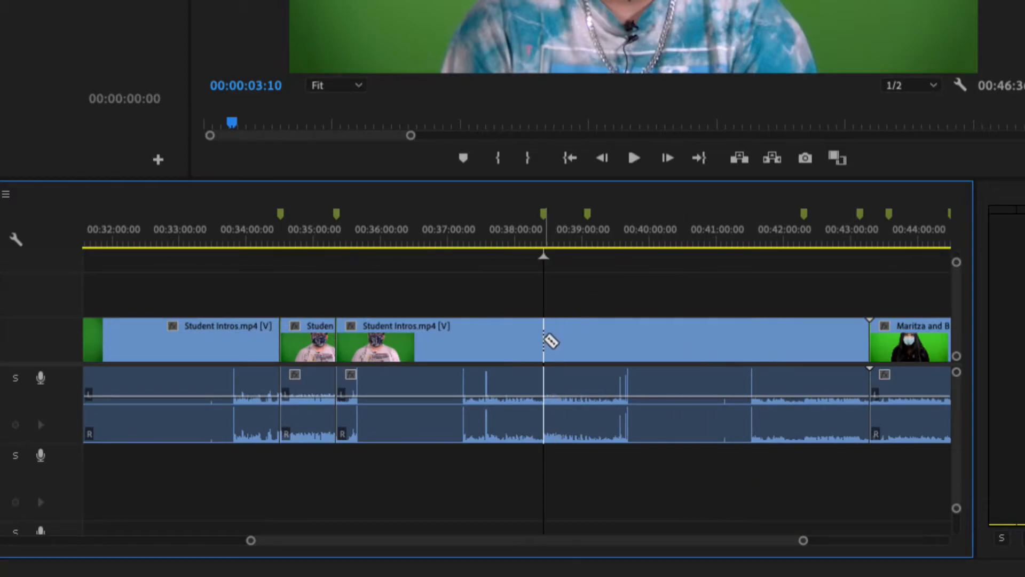
click(543, 333)
click(587, 343)
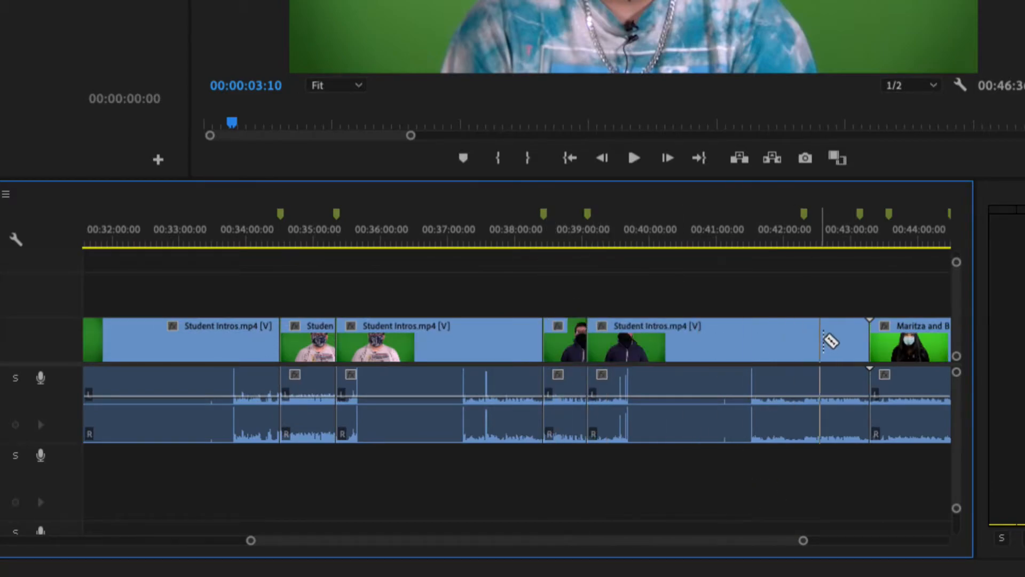
click(803, 343)
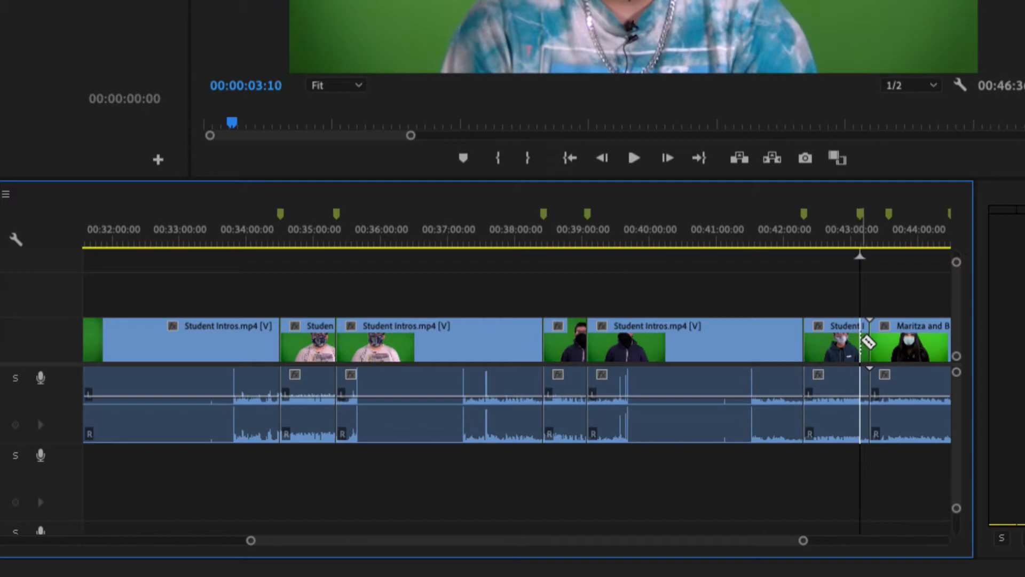
click(861, 343)
drag(733, 545, 776, 546)
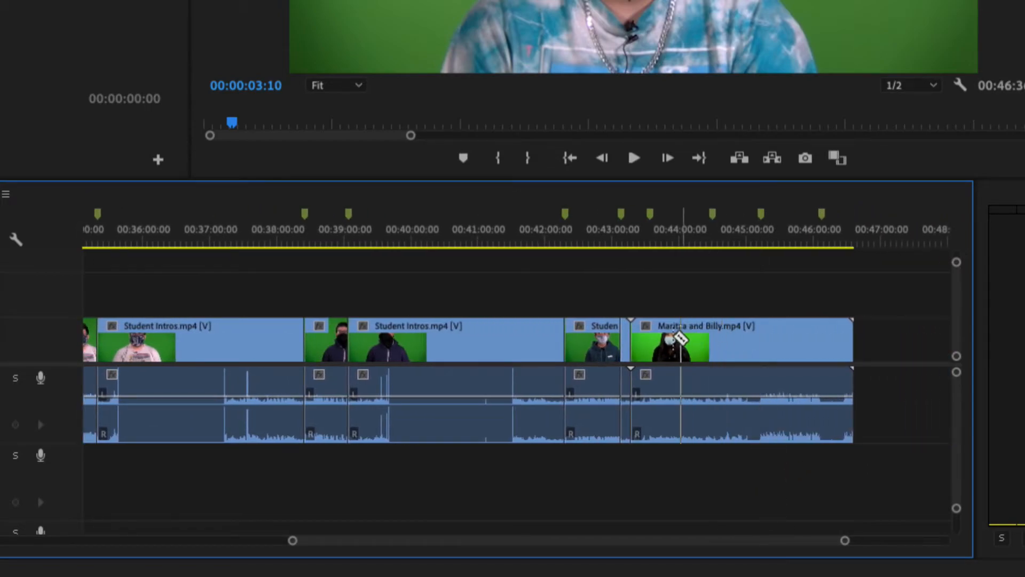
click(652, 338)
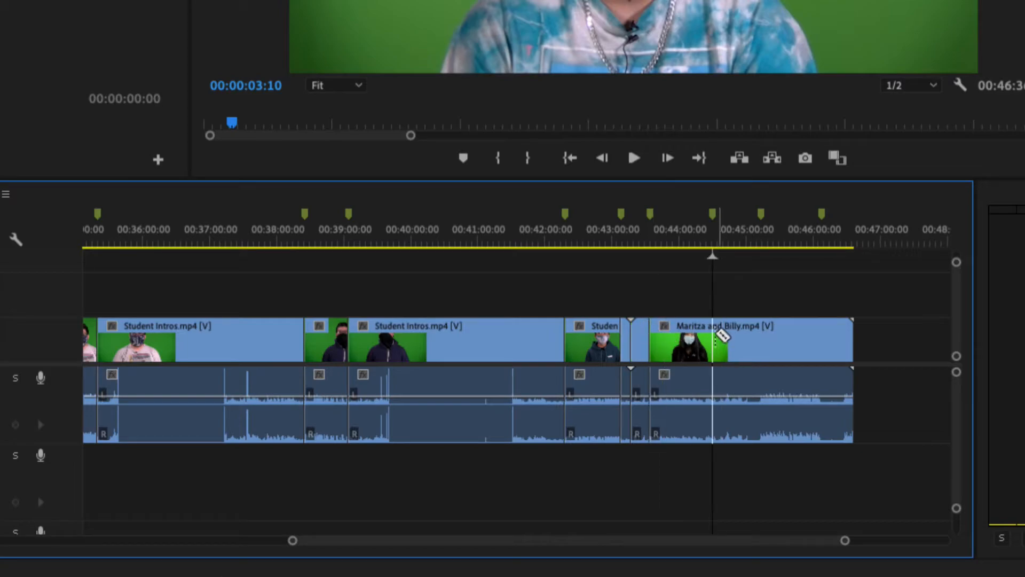
click(716, 337)
click(764, 338)
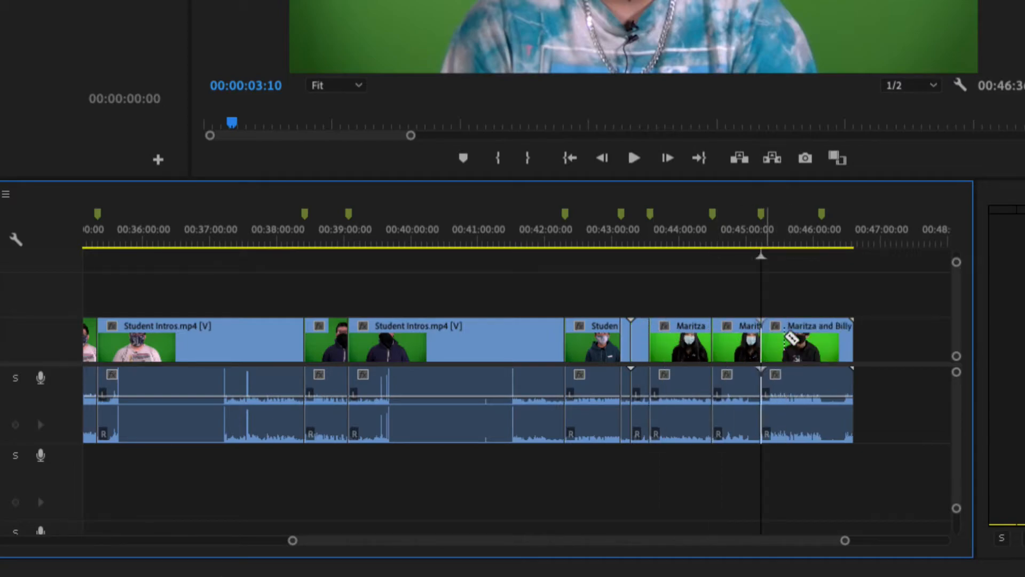
click(825, 338)
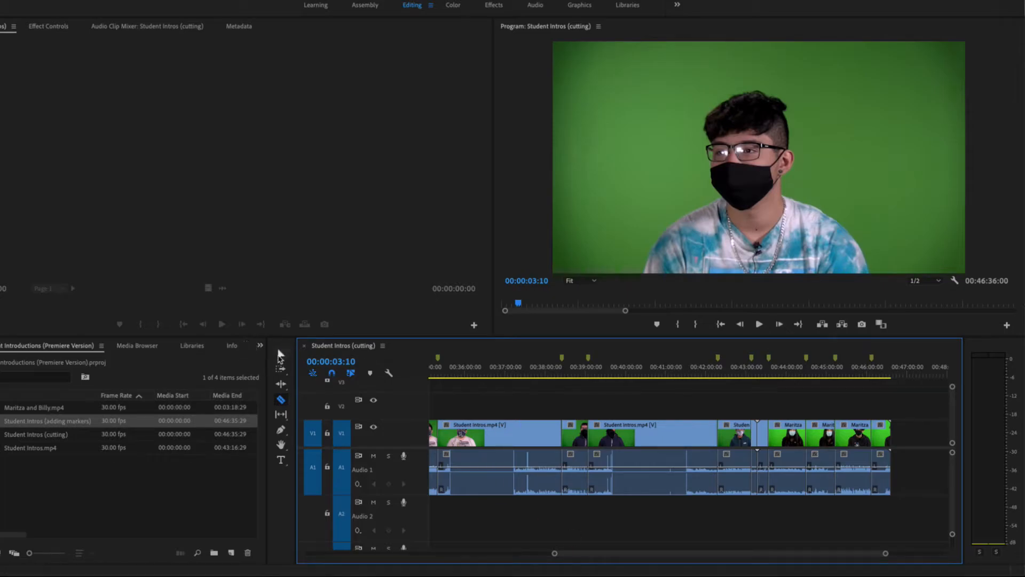
- Switch back to the Selection tool and play the footage around the first cut near 00:02:30 to review it
click(282, 356)
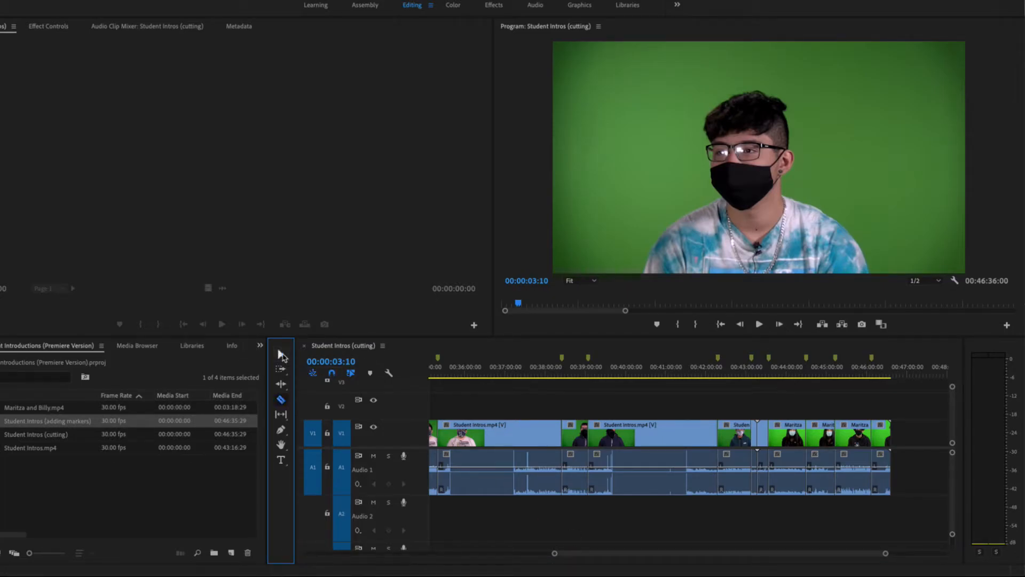
drag(652, 558, 405, 554)
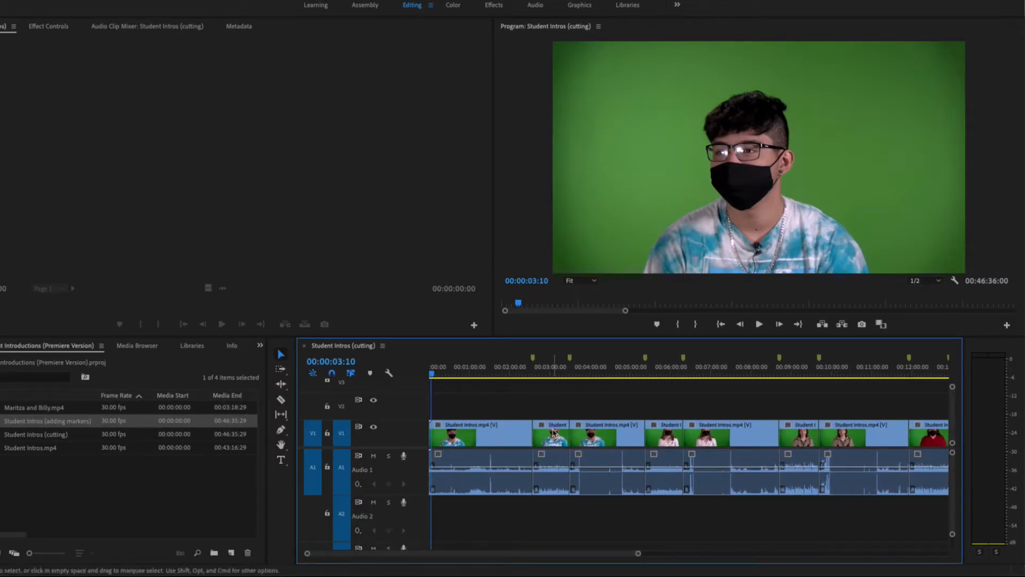
click(554, 431)
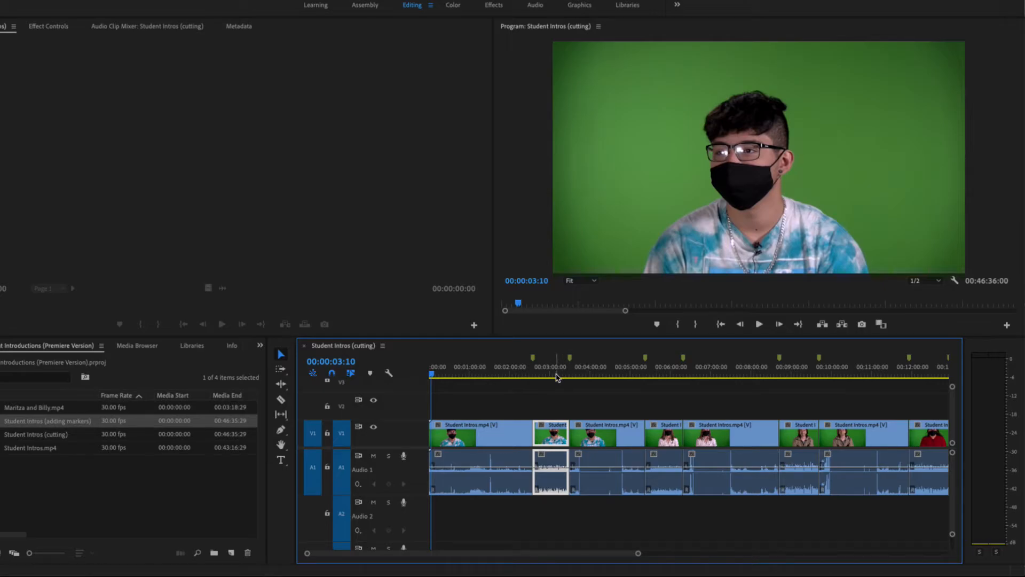
click(530, 372)
key(space)
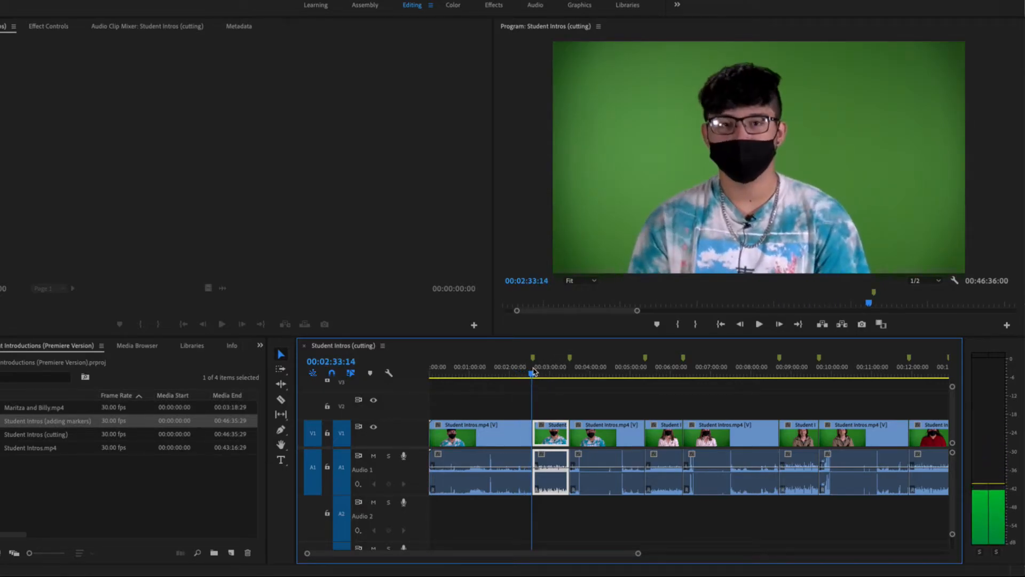
key(space)
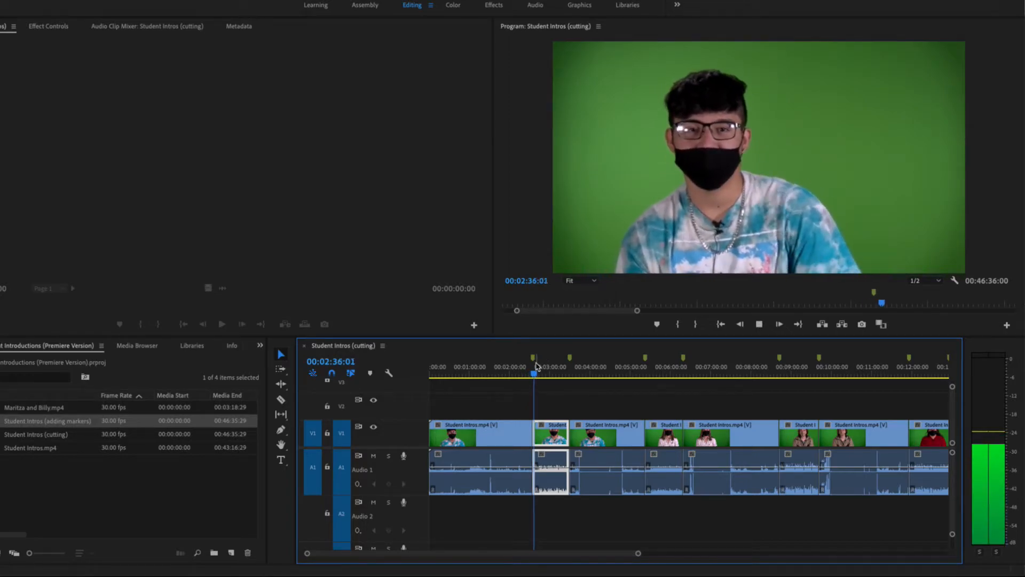
key(space)
- Delete the unwanted segments between the introductions from the sequence start to about 00:11:00
click(509, 437)
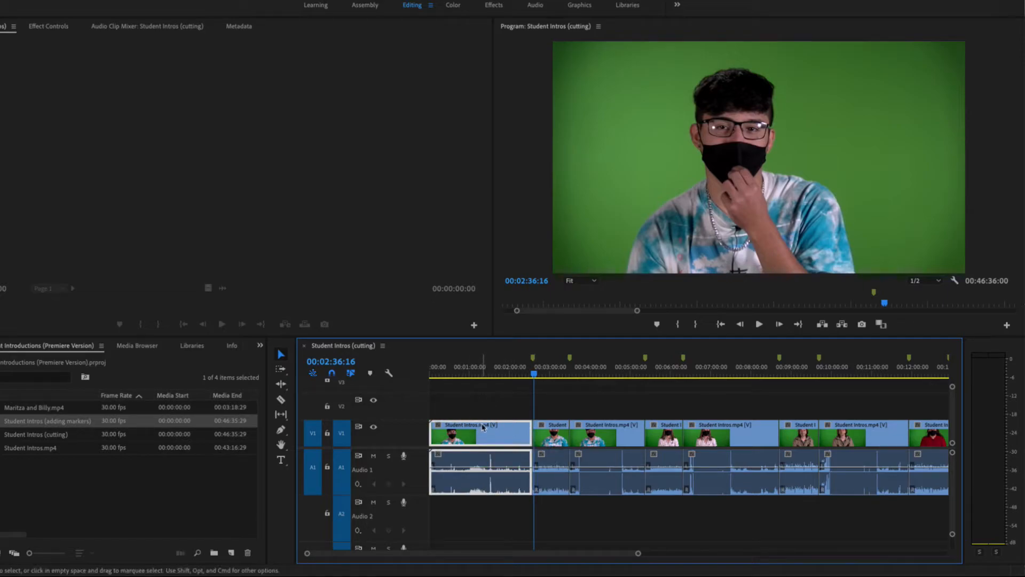
key(Delete)
click(618, 437)
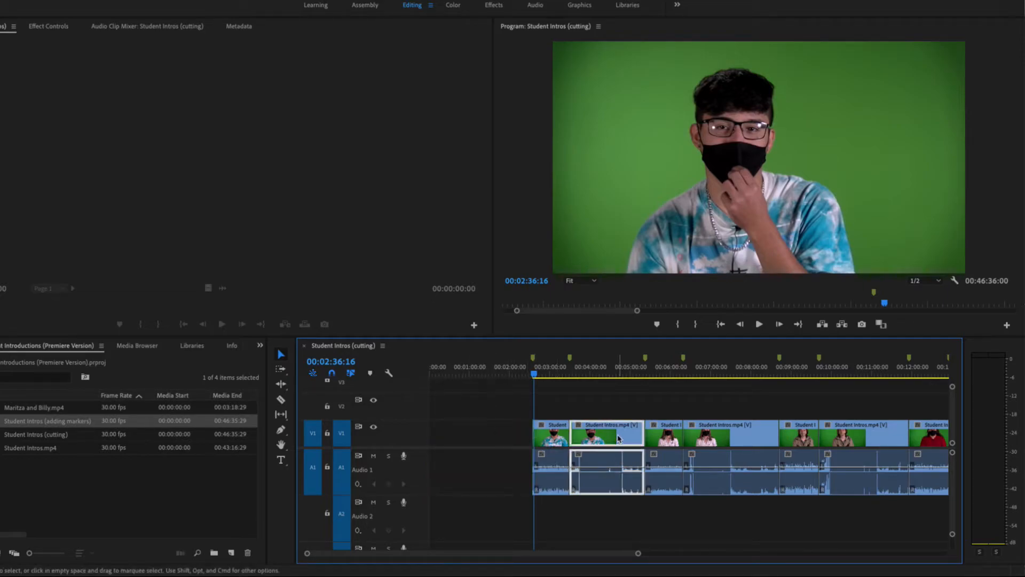
key(Delete)
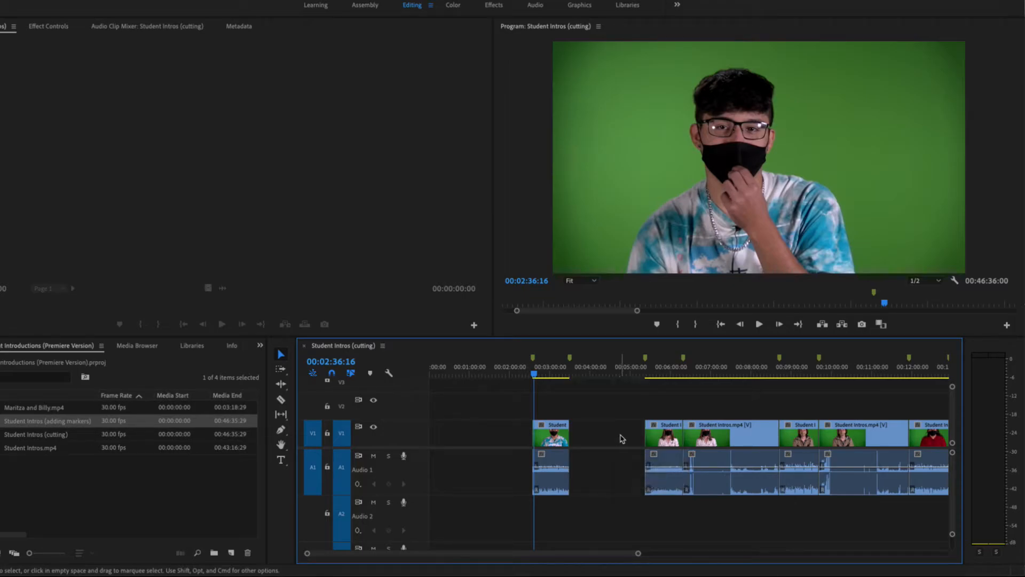
click(744, 435)
key(Delete)
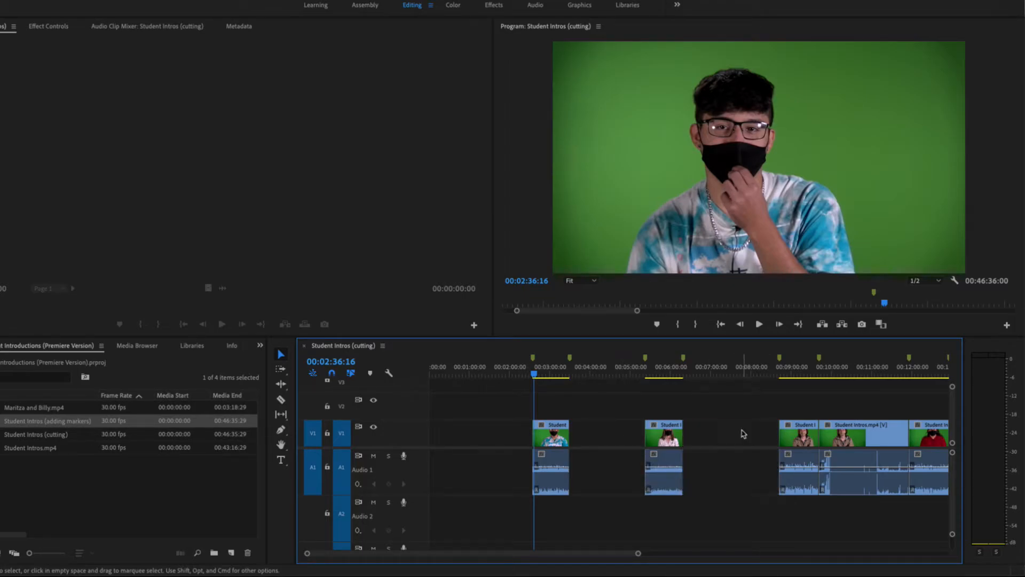
click(855, 434)
key(Delete)
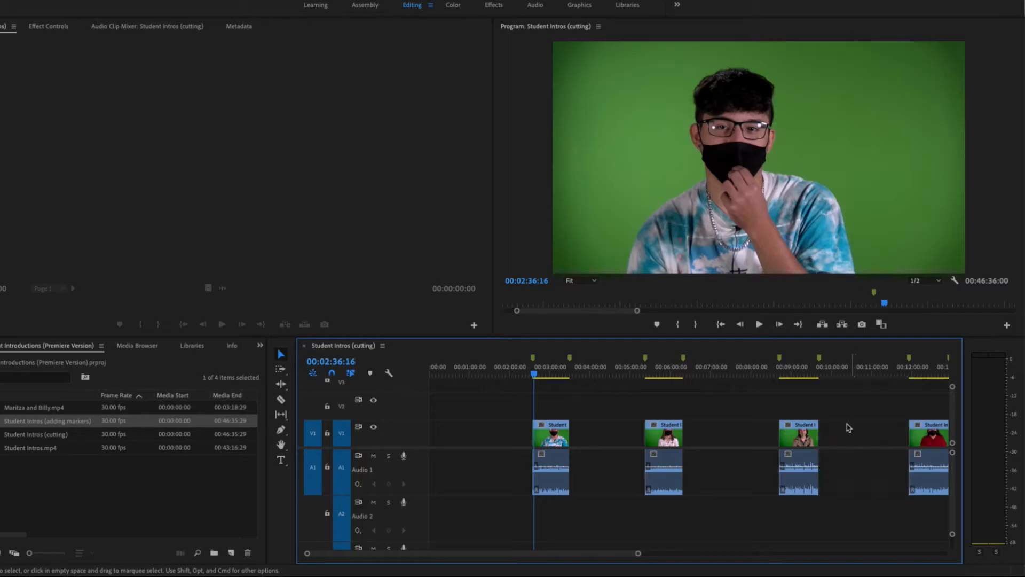
- Move the playhead to 00:11:48:00 and delete the unwanted segment starting around 00:12:00
drag(573, 559, 628, 558)
click(614, 369)
drag(615, 370, 609, 370)
click(635, 439)
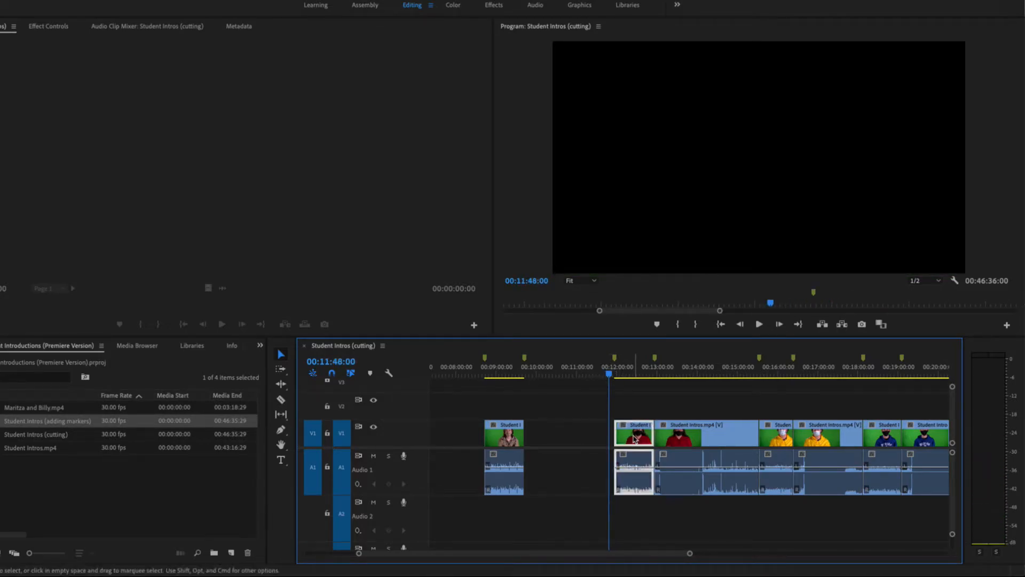
key(Delete)
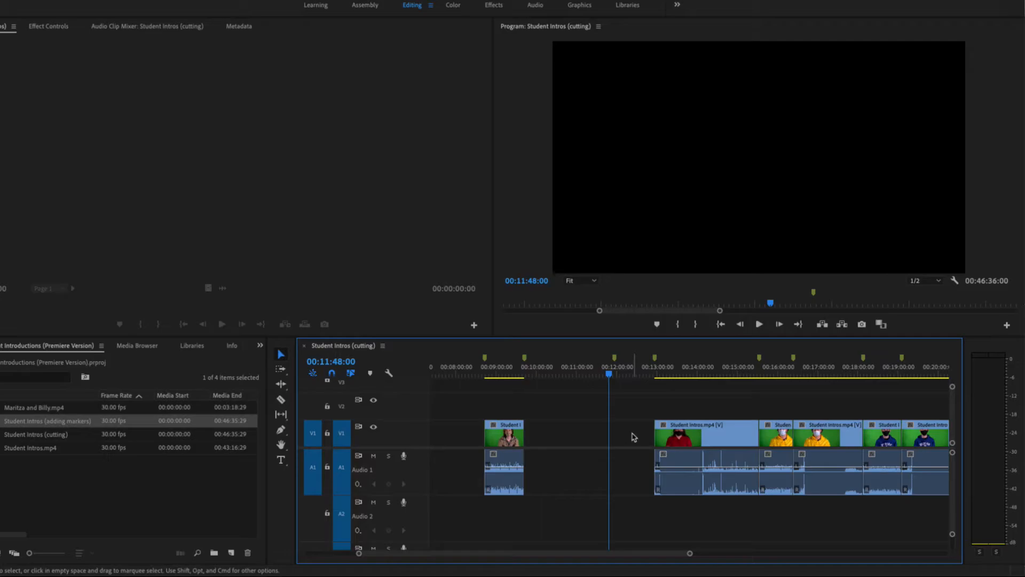
- Undo the last three segment deletions
key(super+z)
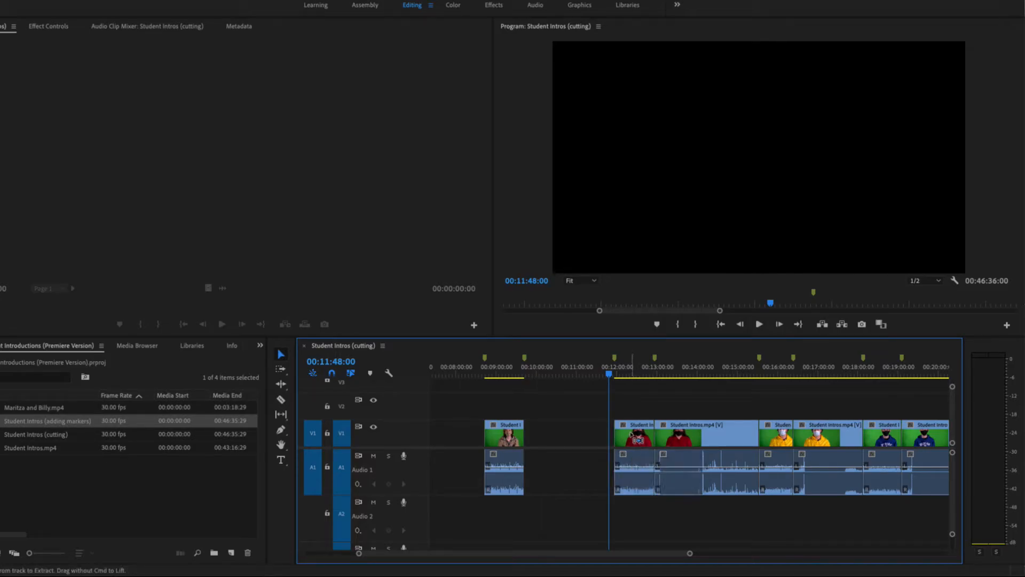
key(super+z)
key(super+z)
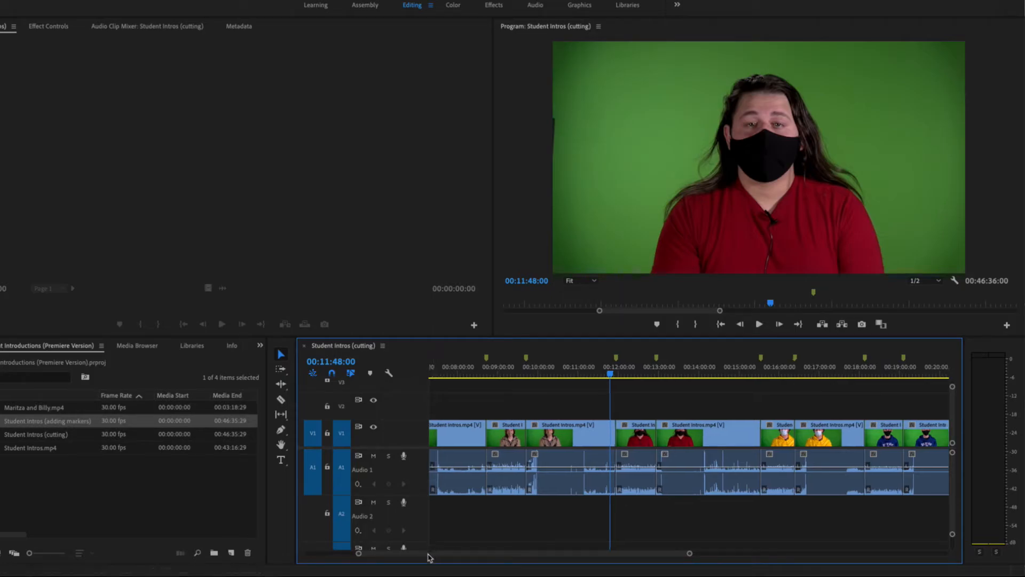
- Delete the four unwanted segments between introductions from the sequence start to about 00:10:00
drag(433, 553, 356, 552)
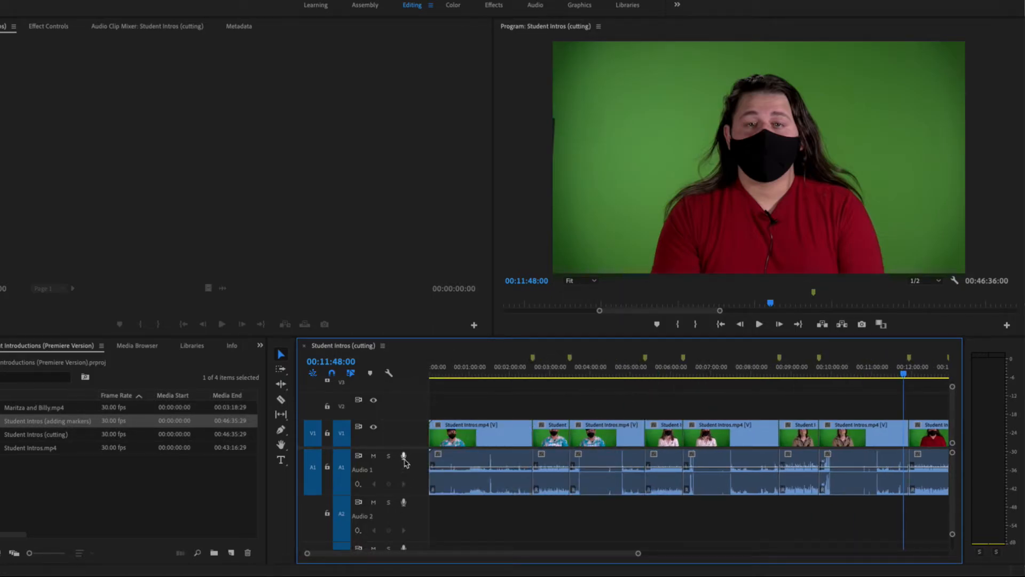
click(489, 438)
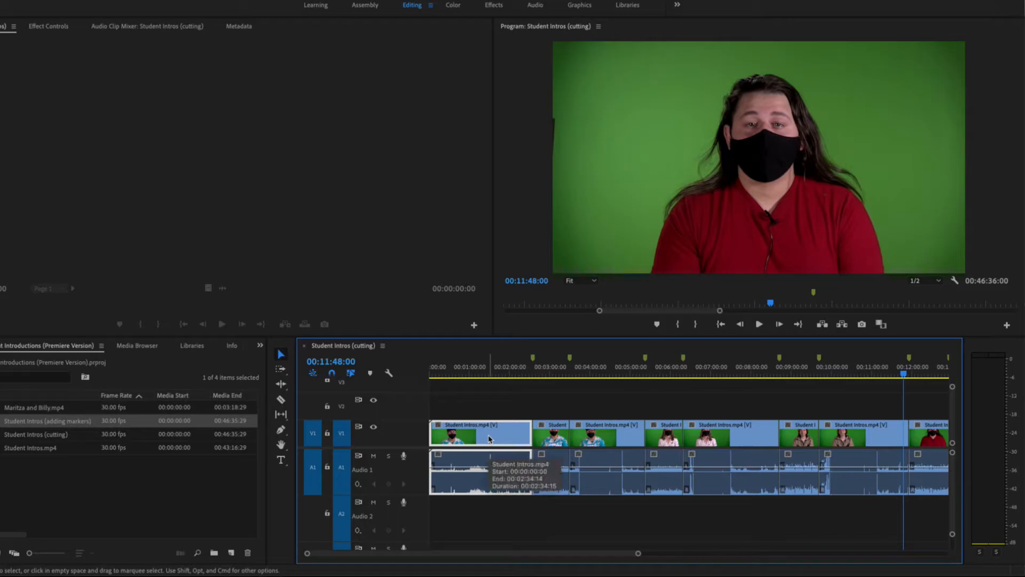
key(Delete)
click(616, 436)
key(Delete)
click(750, 437)
key(Delete)
click(859, 439)
key(Delete)
- Delete the unwanted segments between introductions from about 00:12:00 to 00:25:00
drag(594, 552, 660, 552)
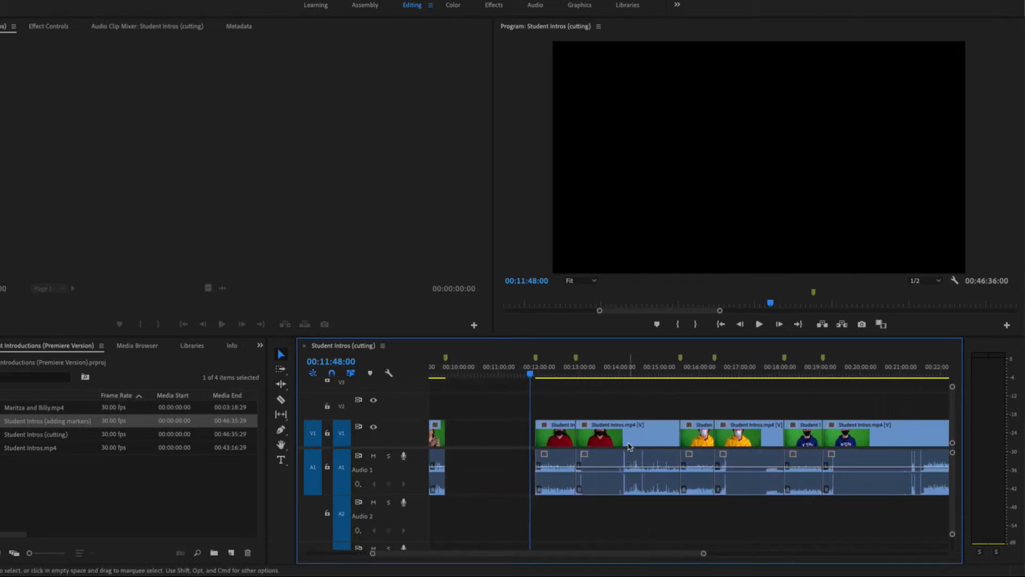
click(631, 435)
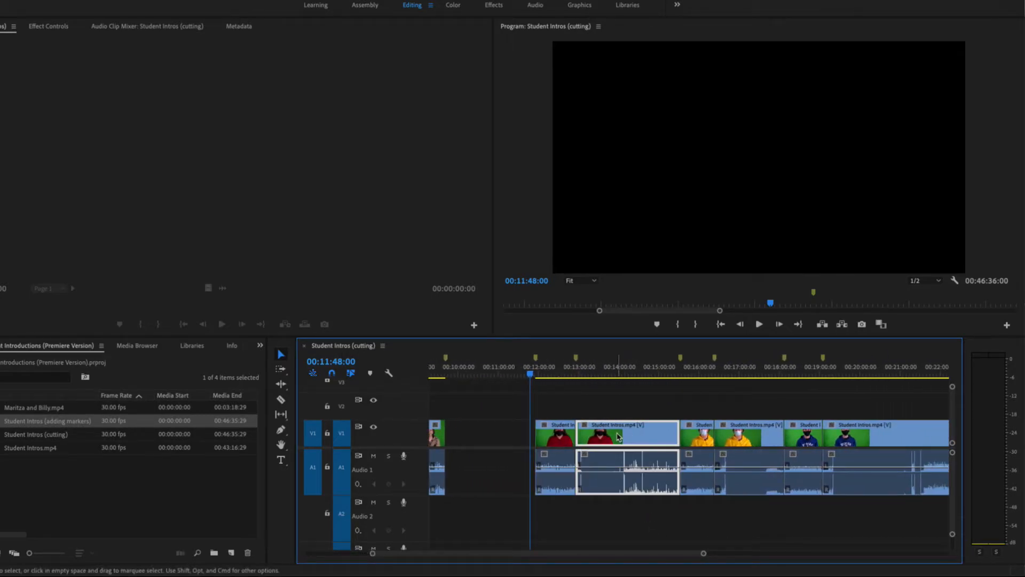
key(Delete)
click(746, 435)
key(Delete)
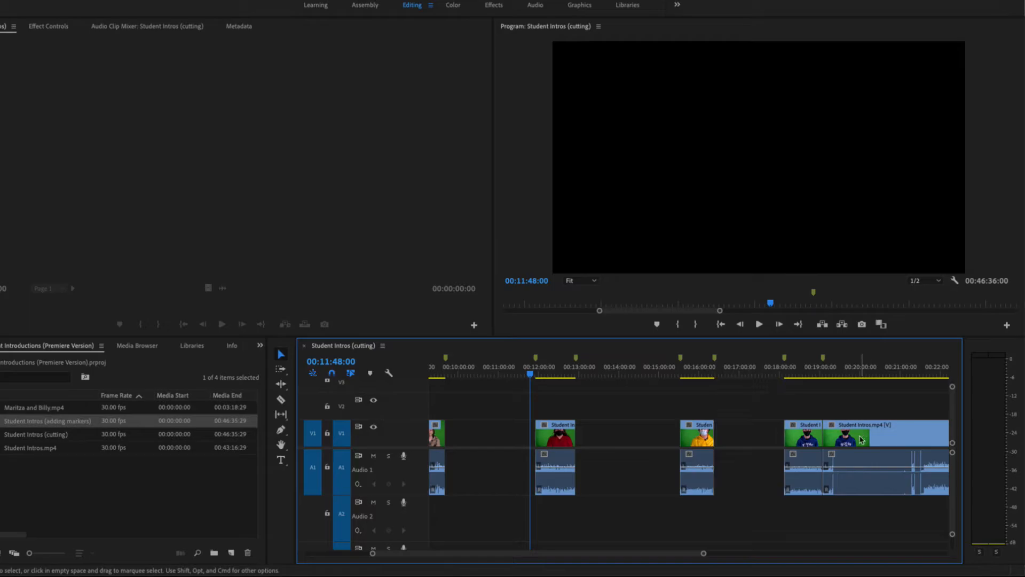
drag(665, 558, 710, 554)
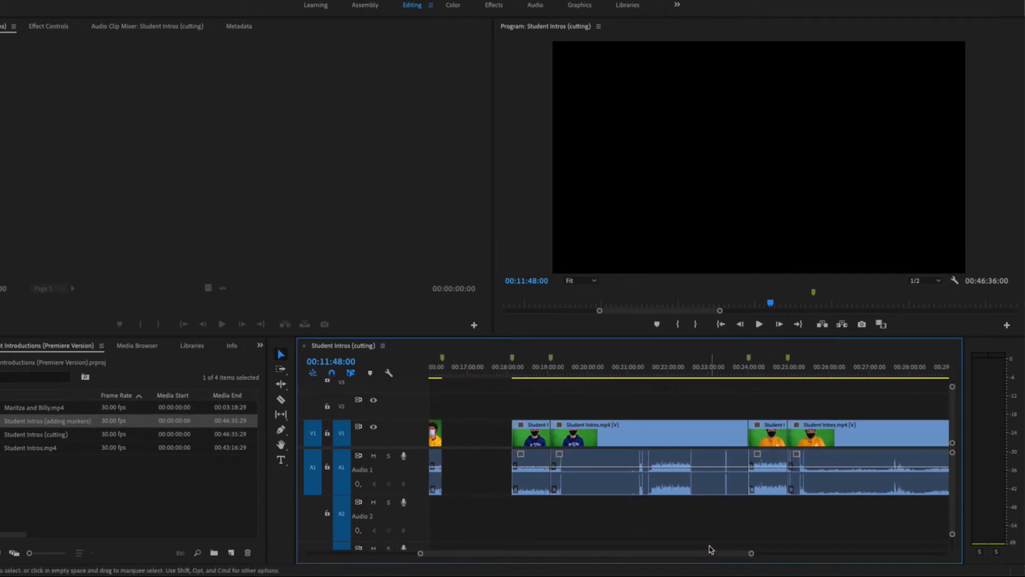
click(649, 436)
key(Delete)
click(823, 455)
key(Delete)
- Delete the unwanted segments between introductions from about 00:25:00 to 00:40:00
drag(716, 554, 785, 555)
click(796, 470)
key(Delete)
drag(748, 554, 806, 555)
click(675, 432)
key(Delete)
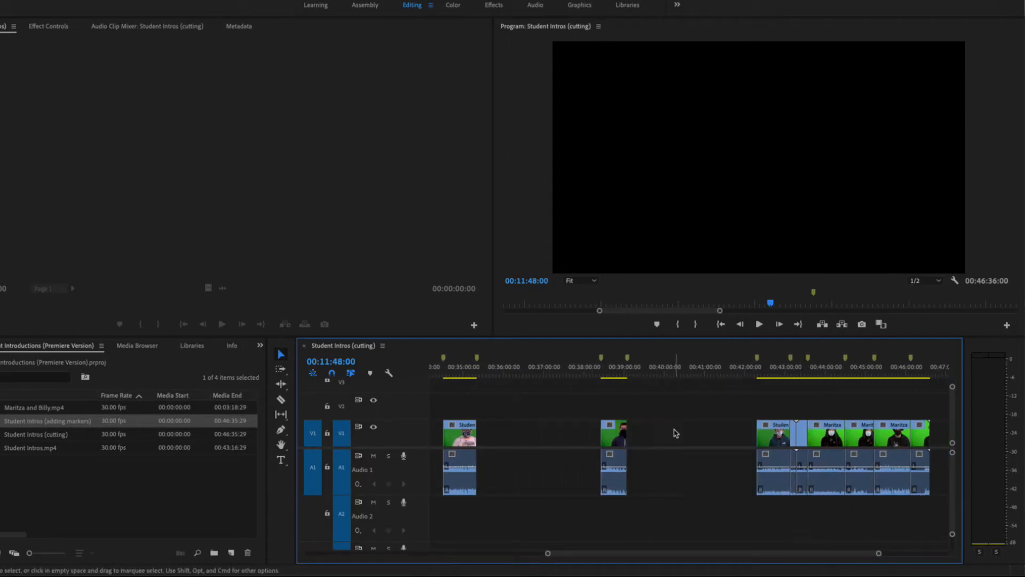
- Zoom in around 00:43:00 and delete the short unwanted segment at about 00:43:11
drag(741, 558, 767, 554)
click(689, 372)
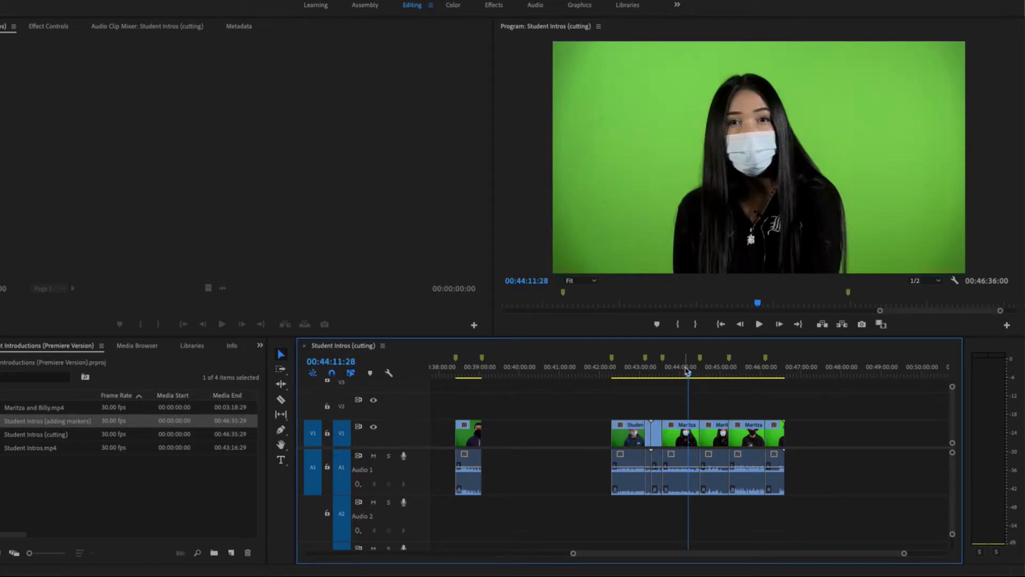
key(equal)
key(equal)
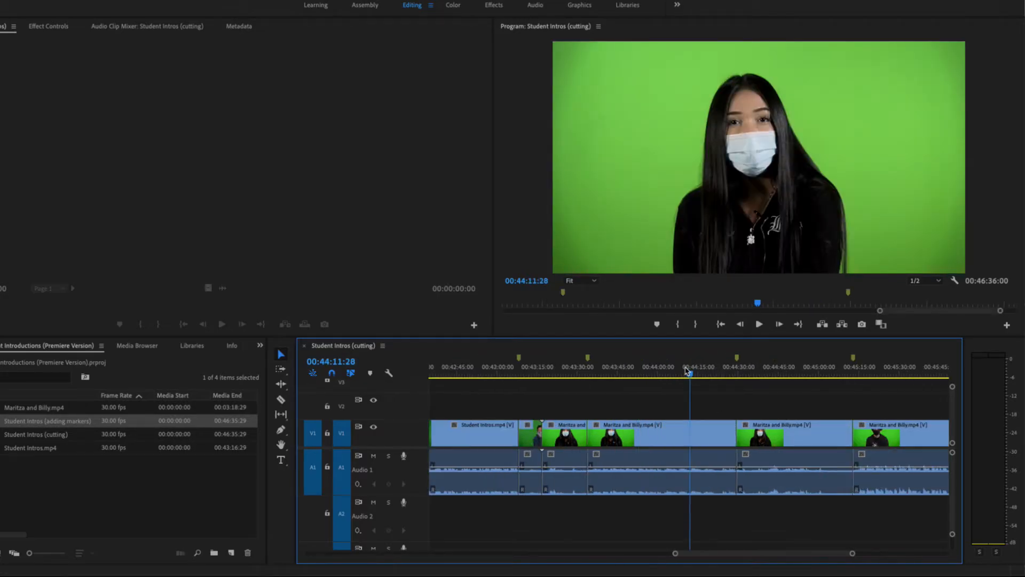
mouse_move(725, 552)
mouse_down()
mouse_move(697, 550)
mouse_move(714, 550)
mouse_up()
drag(668, 369, 769, 380)
click(775, 439)
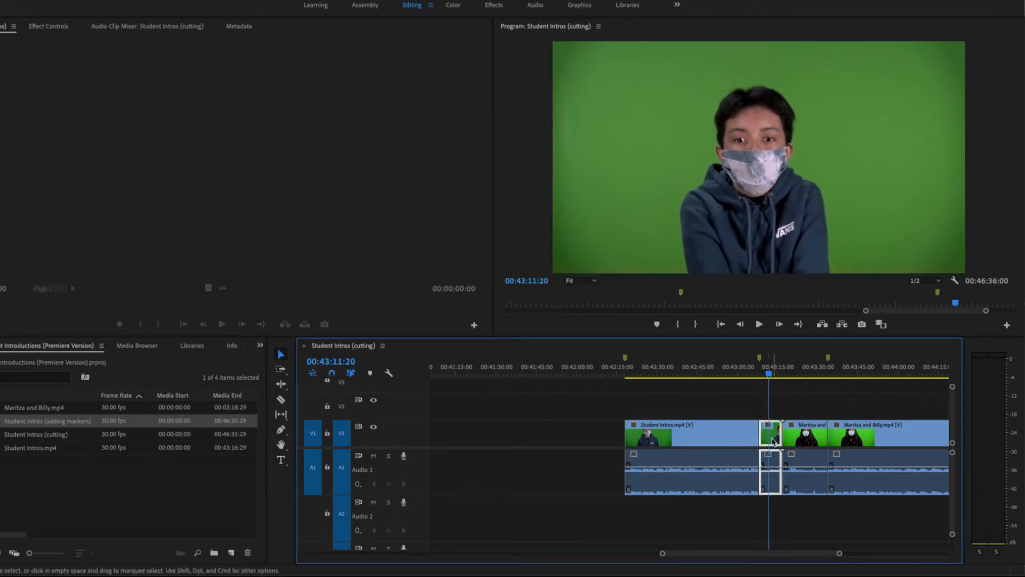
key(Delete)
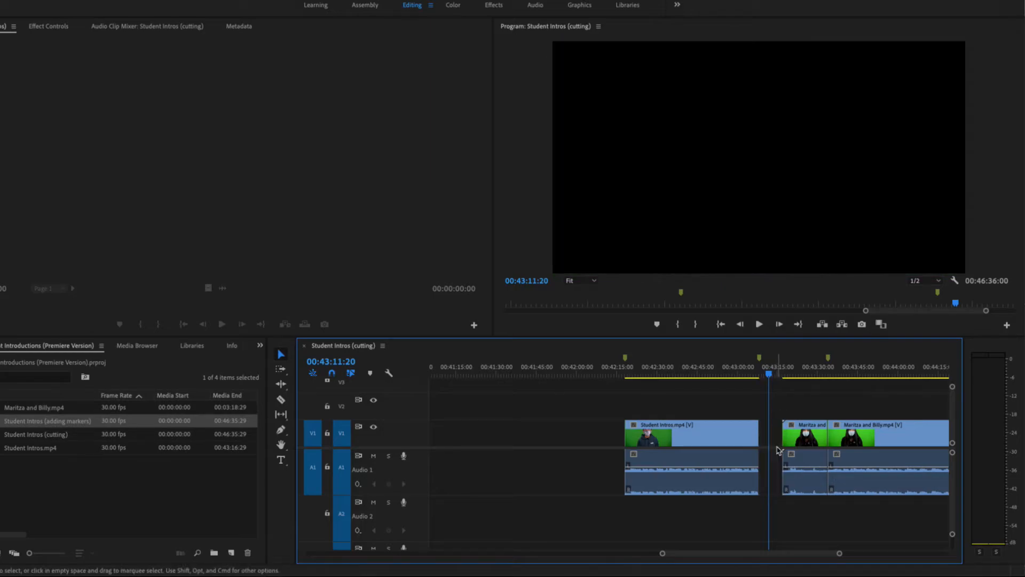
- Delete the unwanted Maritza and Billy segments at about 00:43:20 and 00:44:30
scroll(735, 558, down, 5)
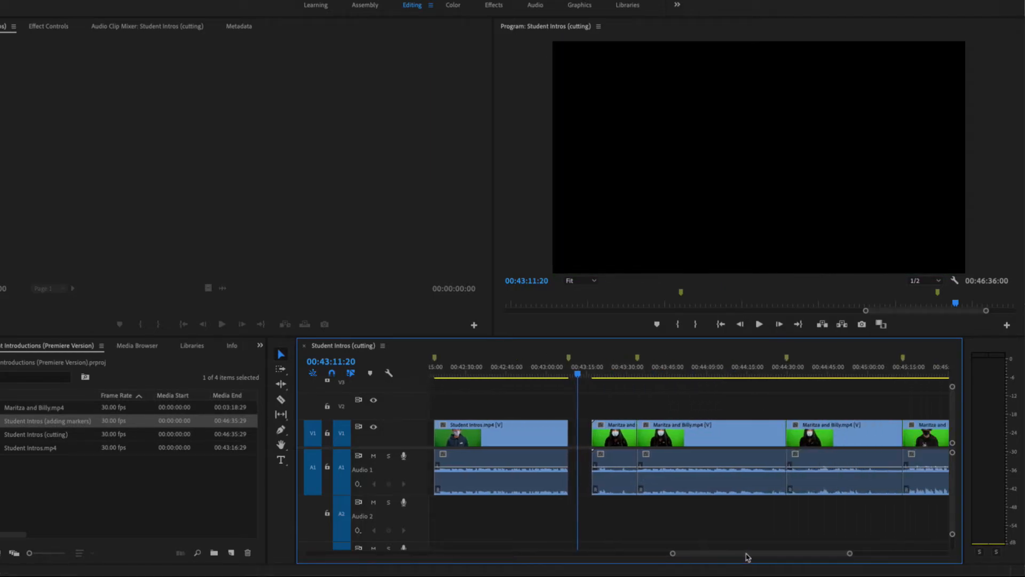
drag(468, 374, 524, 381)
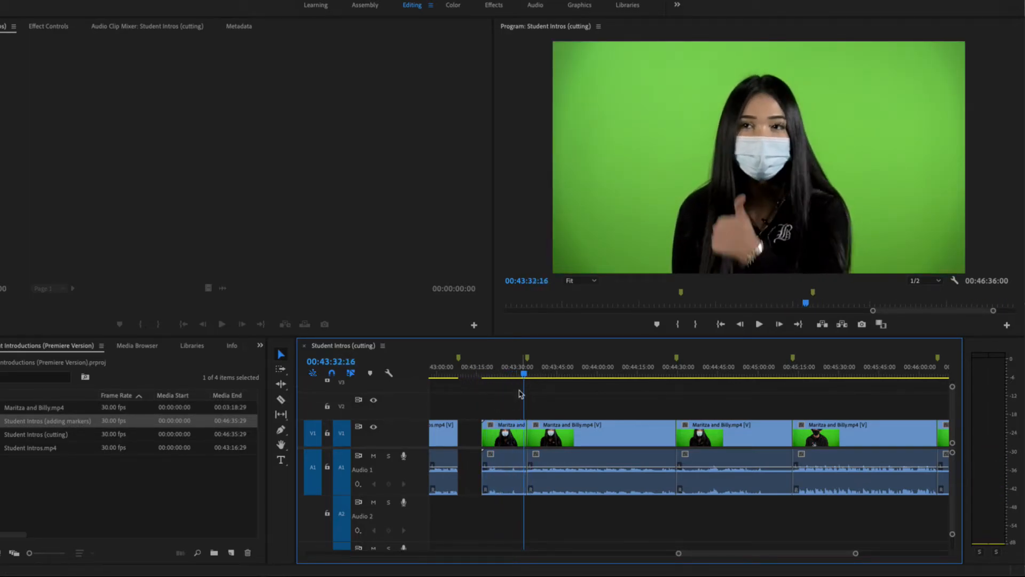
click(511, 438)
key(Delete)
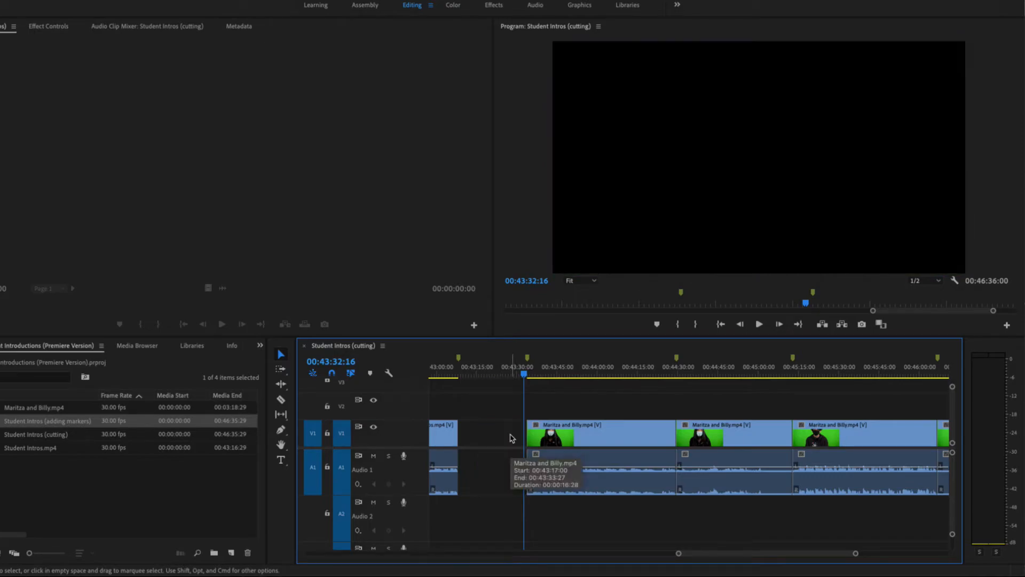
click(611, 433)
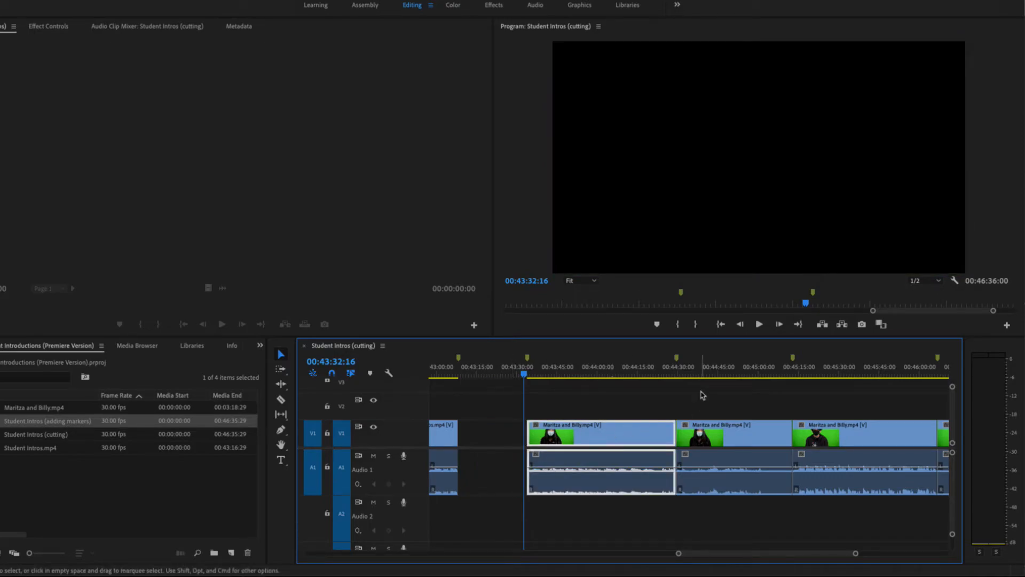
click(722, 435)
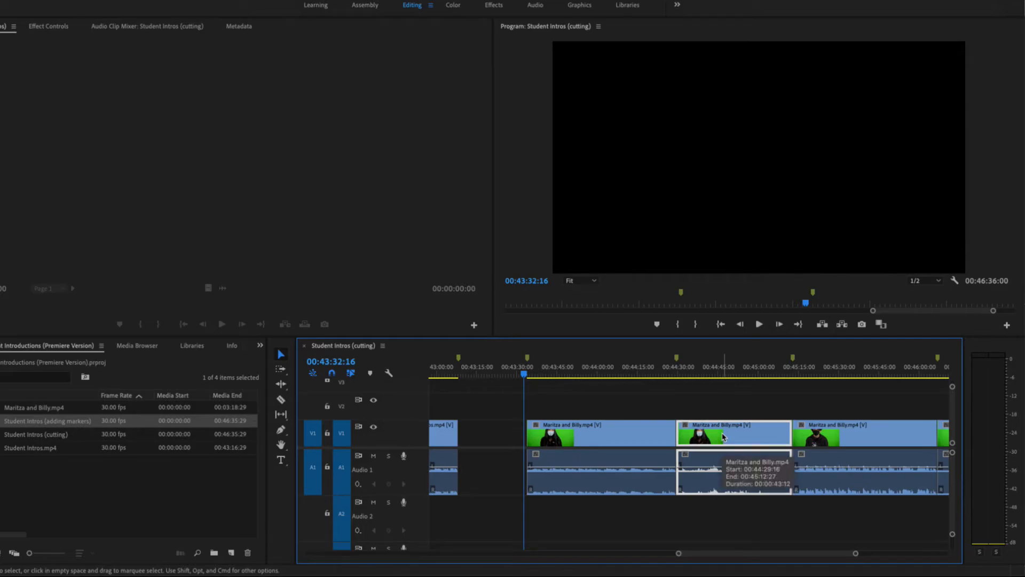
key(Delete)
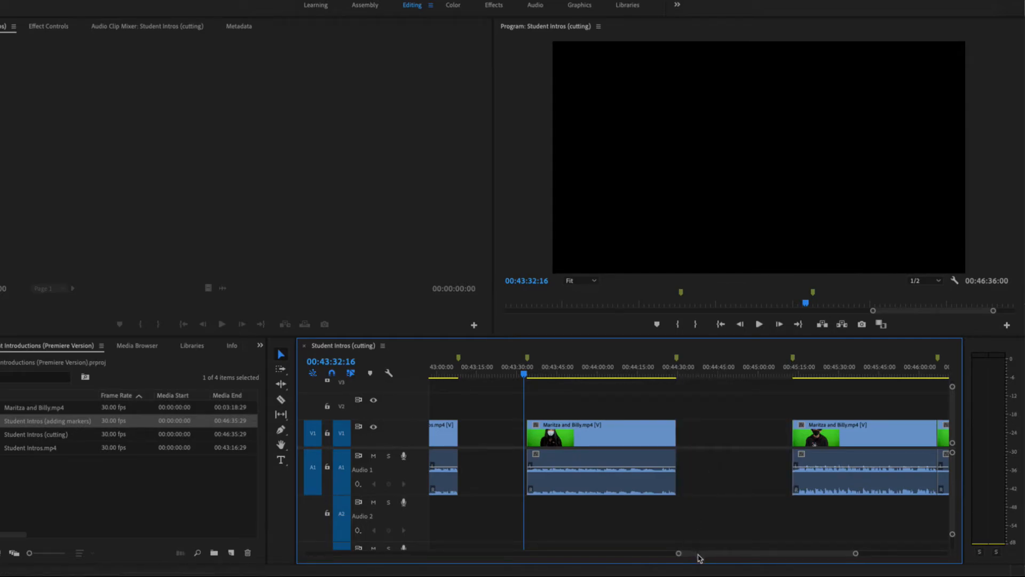
- Play from 00:45:13 and delete the final unwanted segment at the end of the sequence
scroll(698, 553, down, 5)
drag(553, 375, 563, 378)
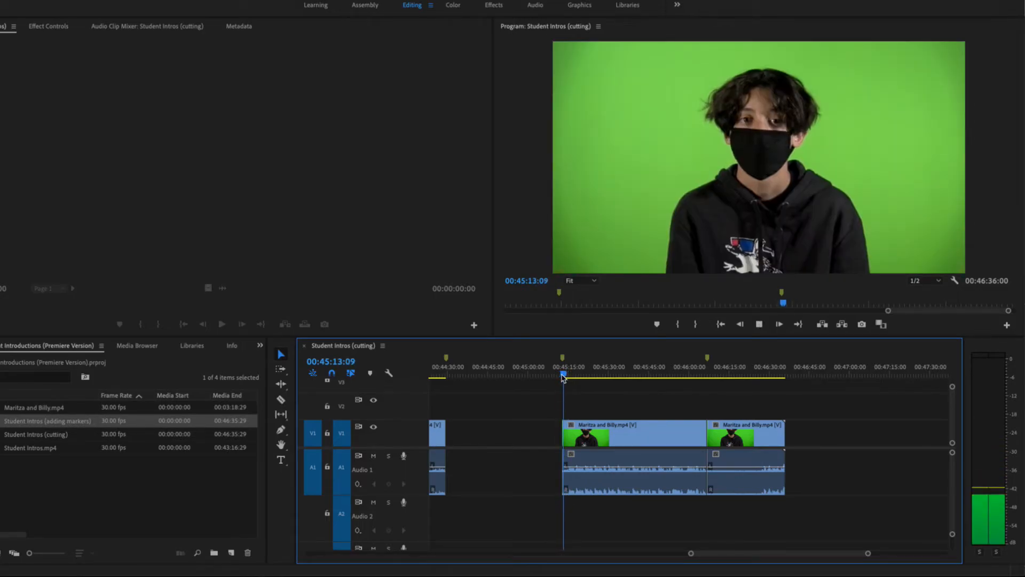
key(space)
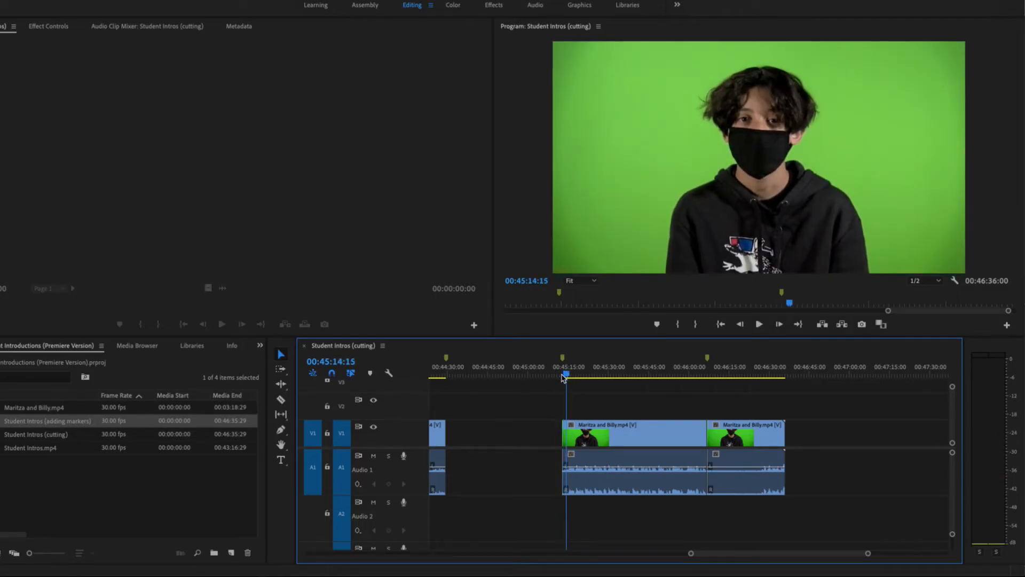
click(735, 432)
key(Delete)
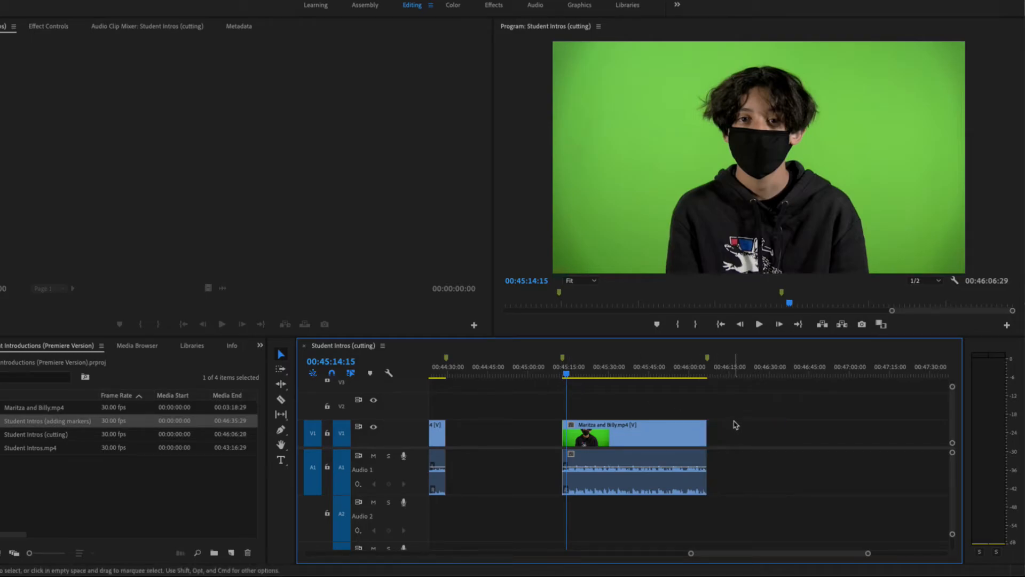
- Zoom the timeline to fit the whole sequence and save the project
drag(737, 556, 332, 552)
key(backslash)
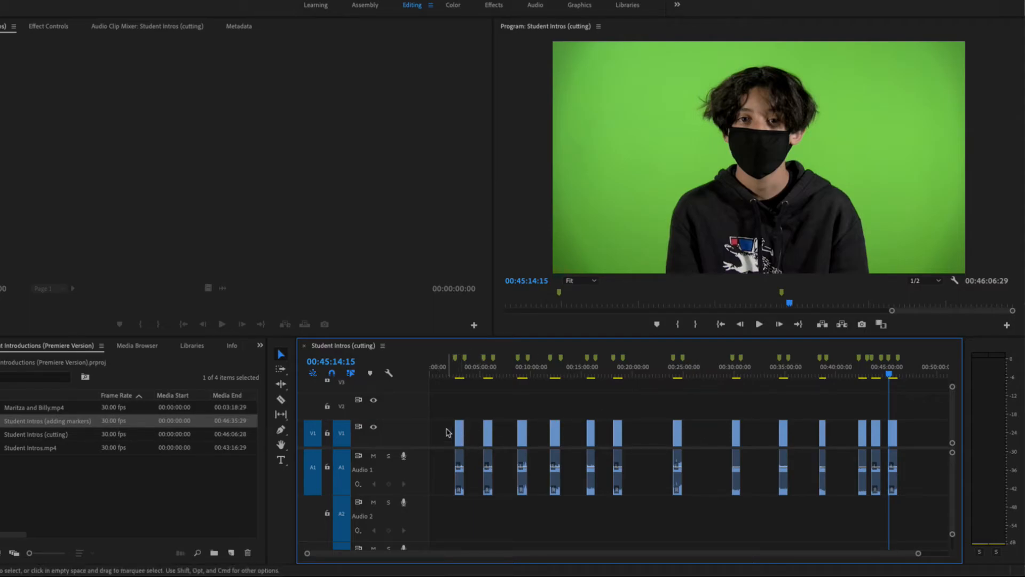
key(cmd+s)
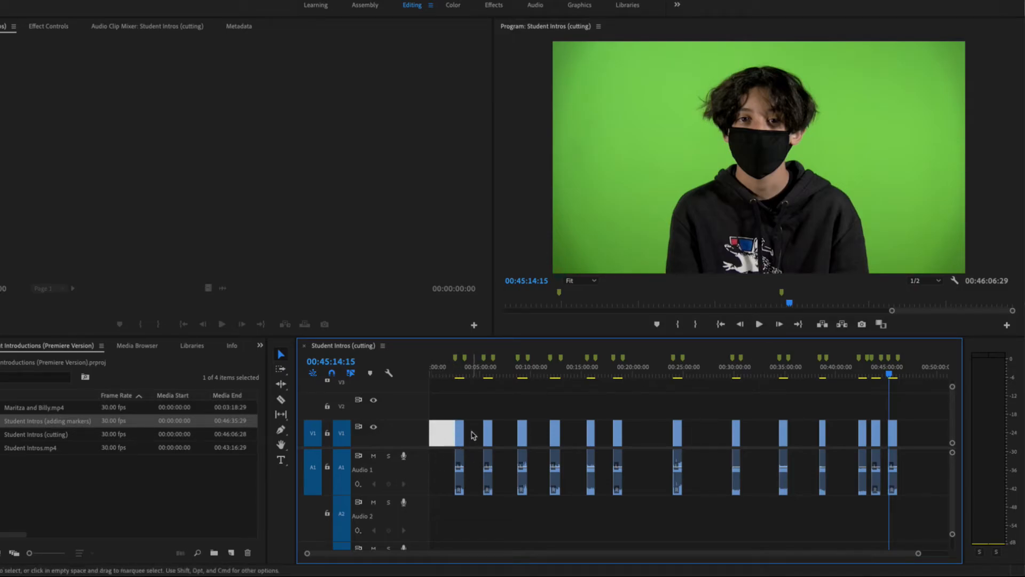
- Ripple delete the empty gap at the start of the sequence, then undo it
click(474, 432)
click(537, 438)
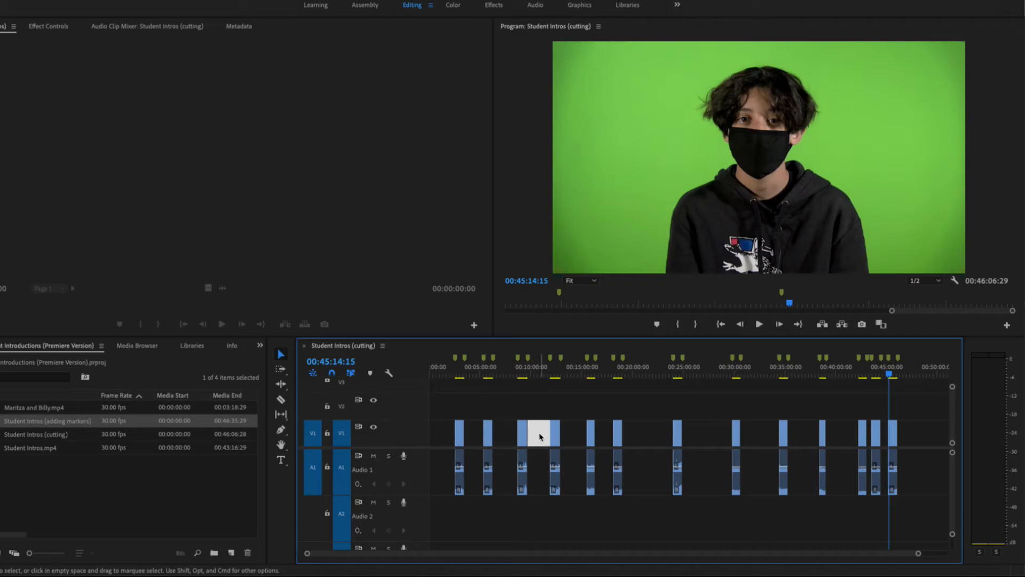
click(442, 439)
key(Delete)
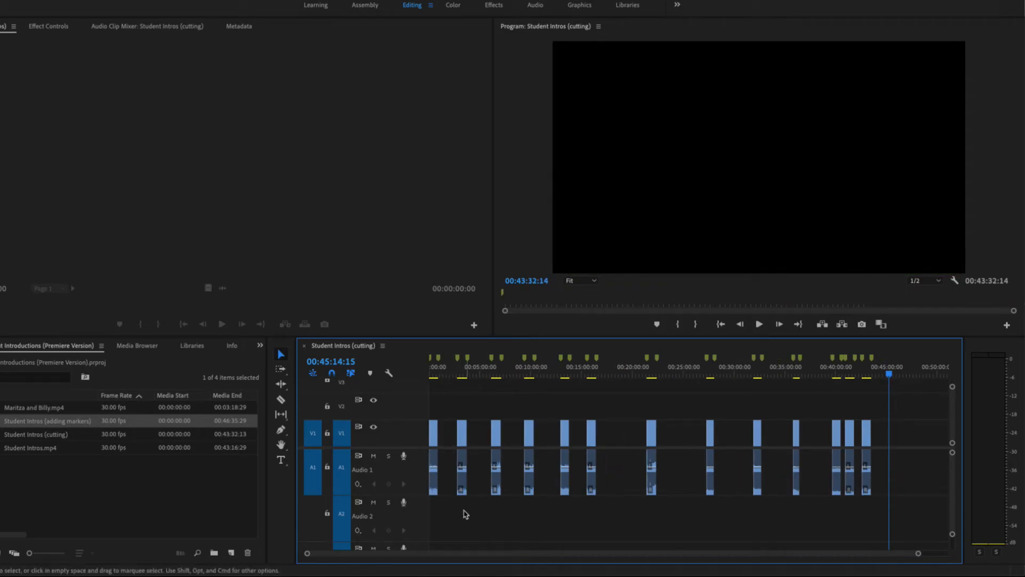
key(super+z)
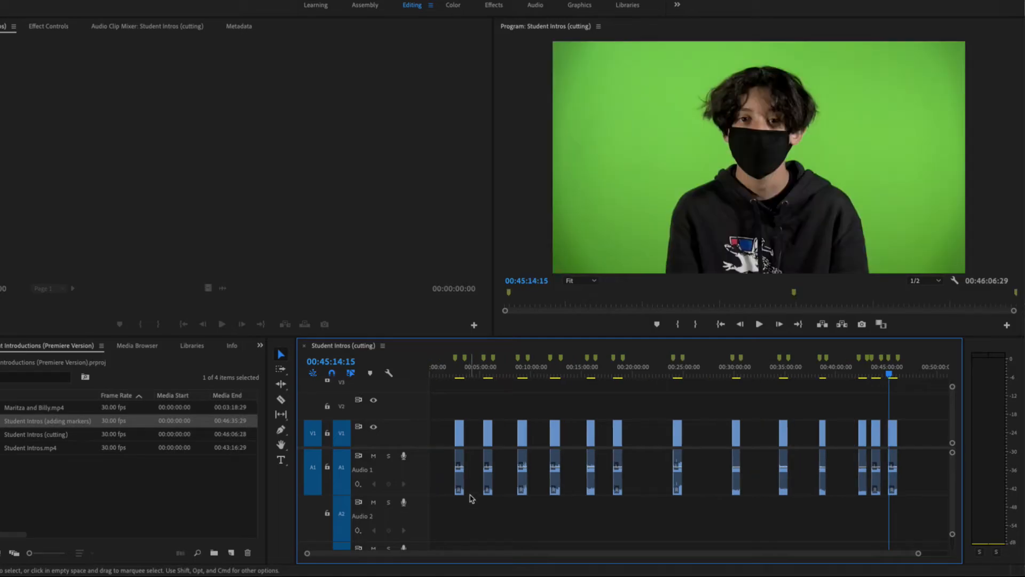
- Ripple delete the empty gaps between the first clips near the sequence start
click(441, 433)
key(Delete)
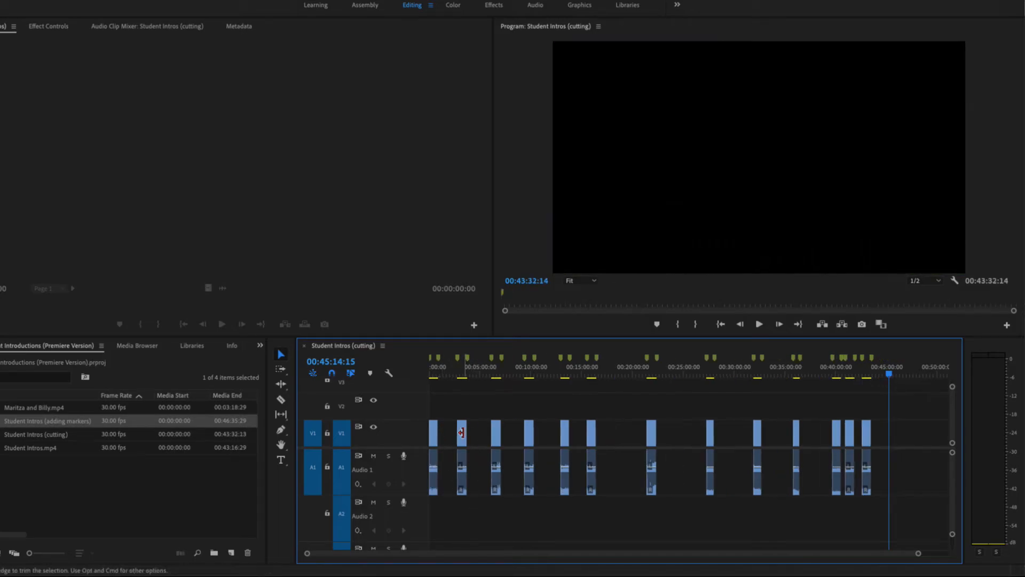
click(451, 437)
key(Delete)
click(462, 435)
key(Delete)
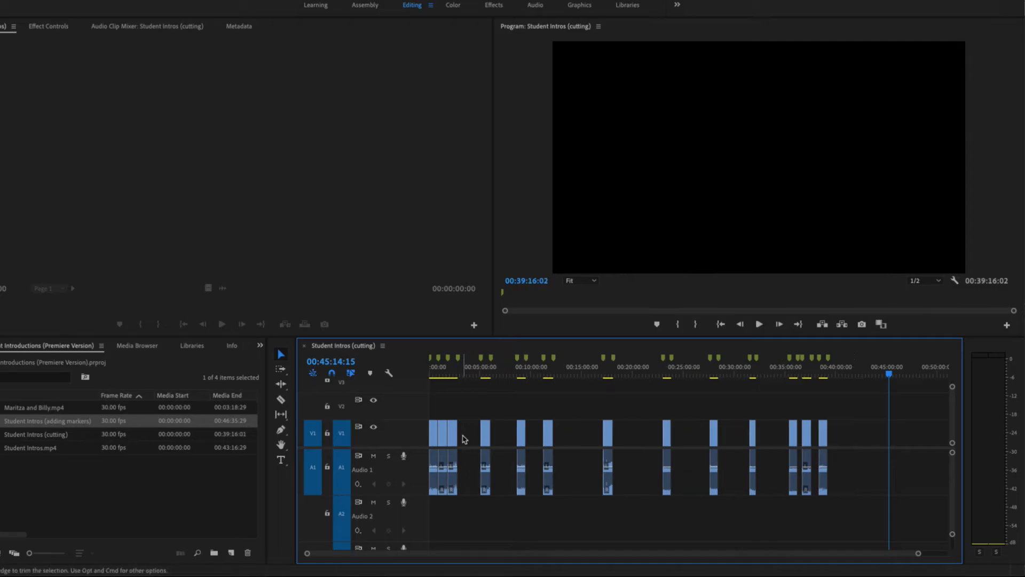
click(473, 437)
key(Delete)
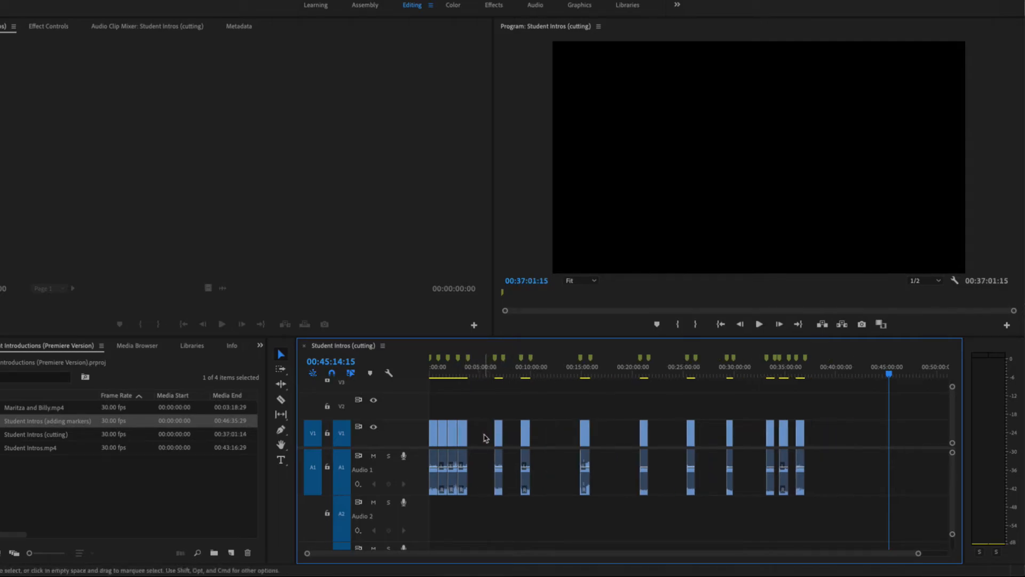
- Ripple delete the next empty gaps between clips up to about 00:15:00
click(487, 437)
key(Delete)
click(486, 435)
key(Delete)
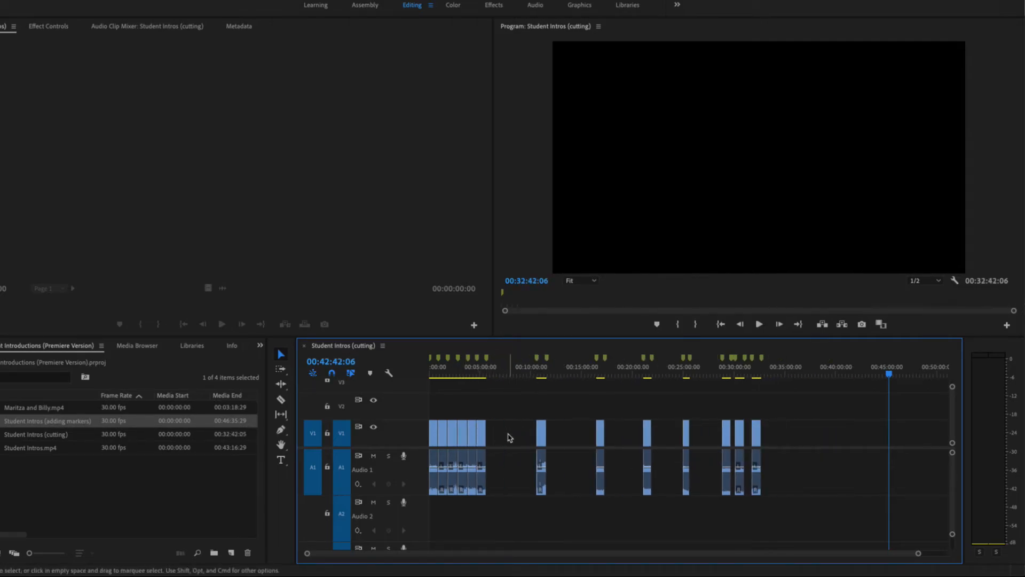
click(511, 435)
key(Delete)
click(525, 436)
key(Delete)
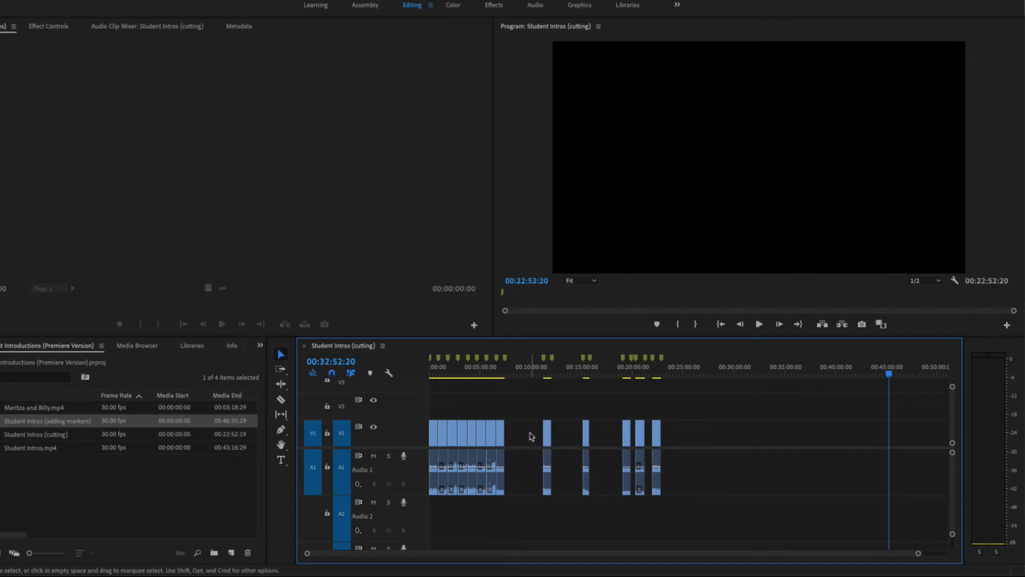
- Ripple delete the remaining gaps so all introductions sit back to back, then park the playhead near 00:09:47
click(534, 435)
key(Delete)
click(537, 436)
key(Delete)
click(540, 435)
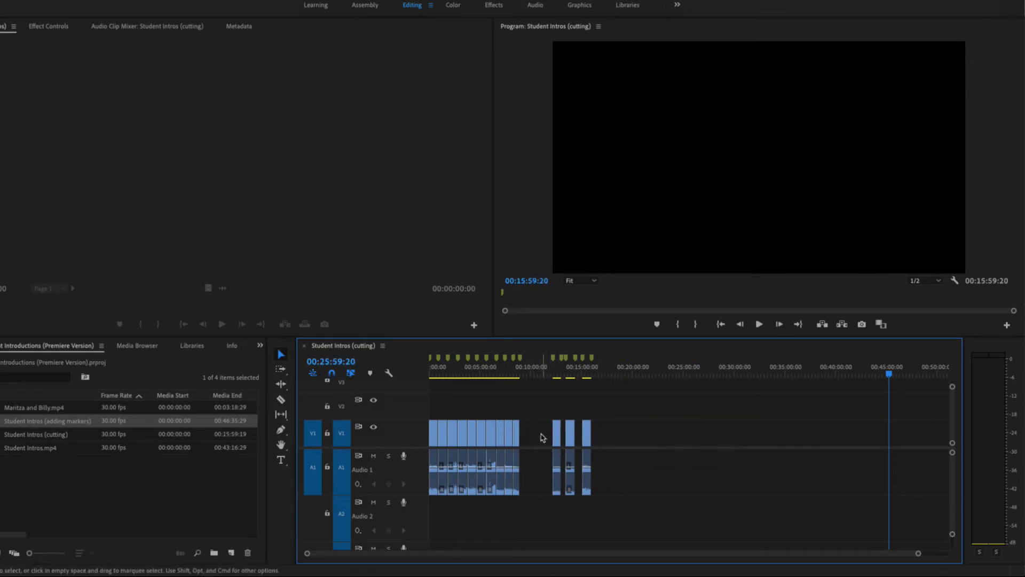
key(Delete)
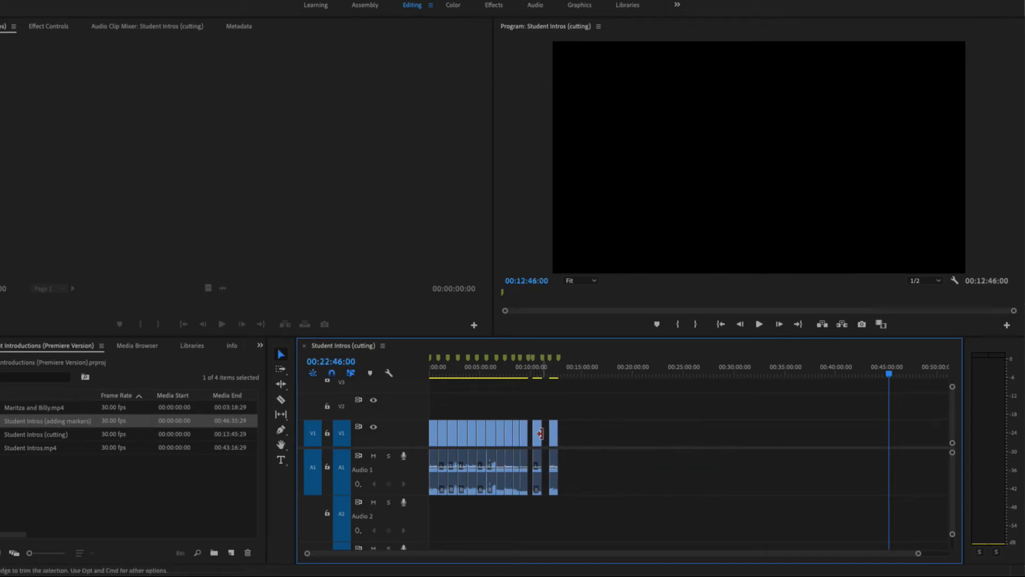
click(530, 376)
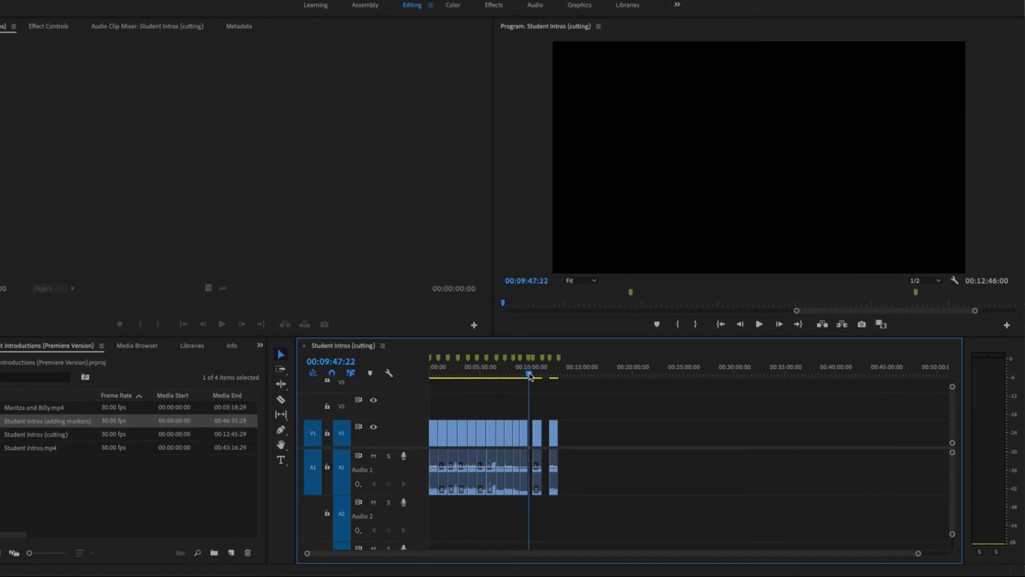
- Ripple delete the last two empty gaps so all clips sit back to back
key(=)
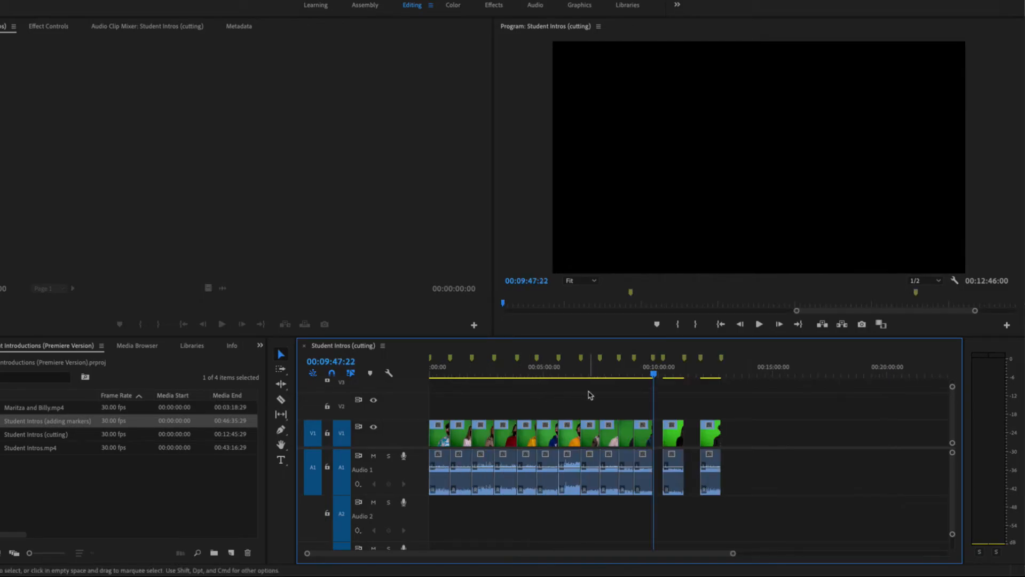
key(=)
click(701, 439)
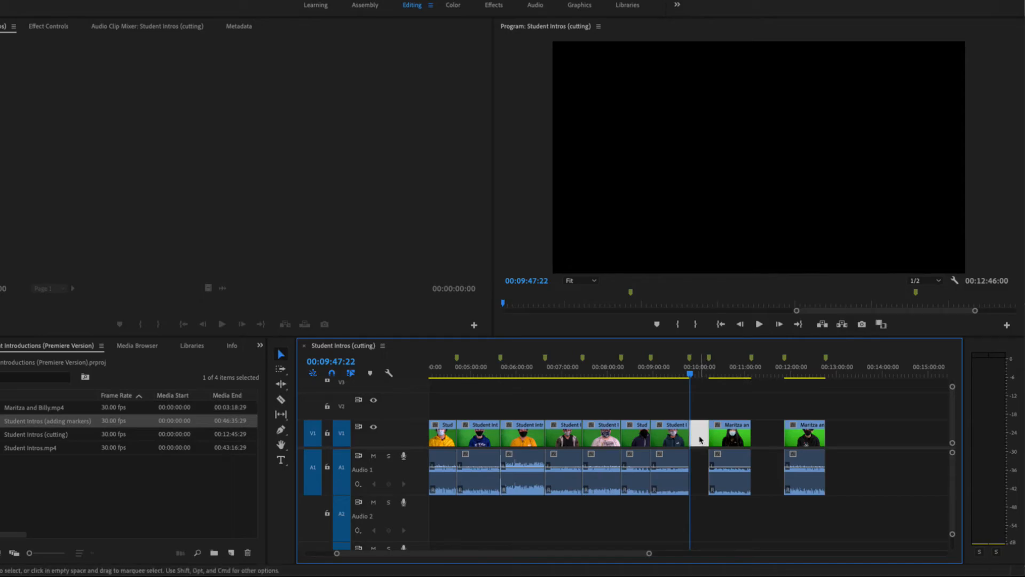
key(Delete)
click(742, 439)
key(Delete)
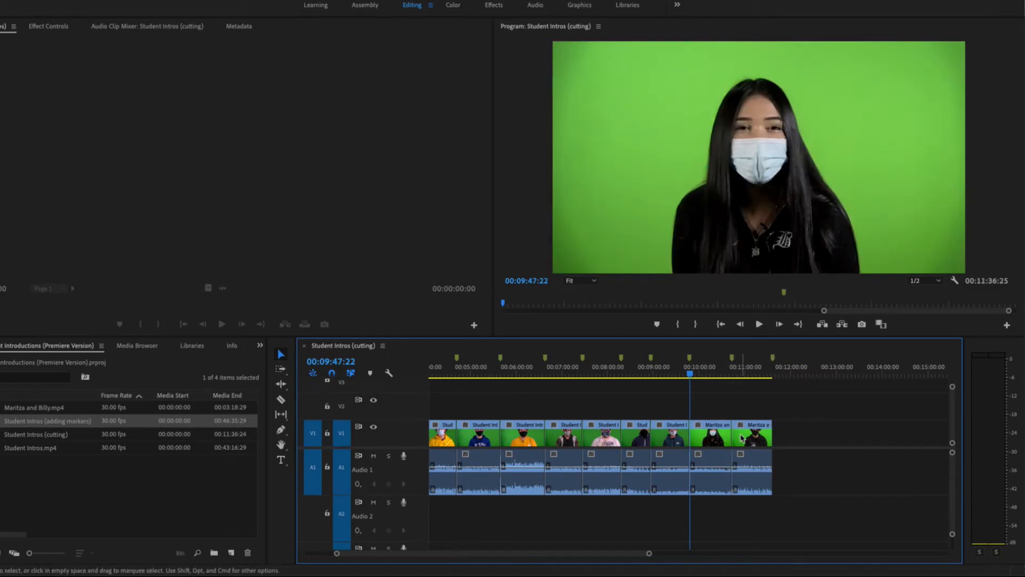
key(backslash)
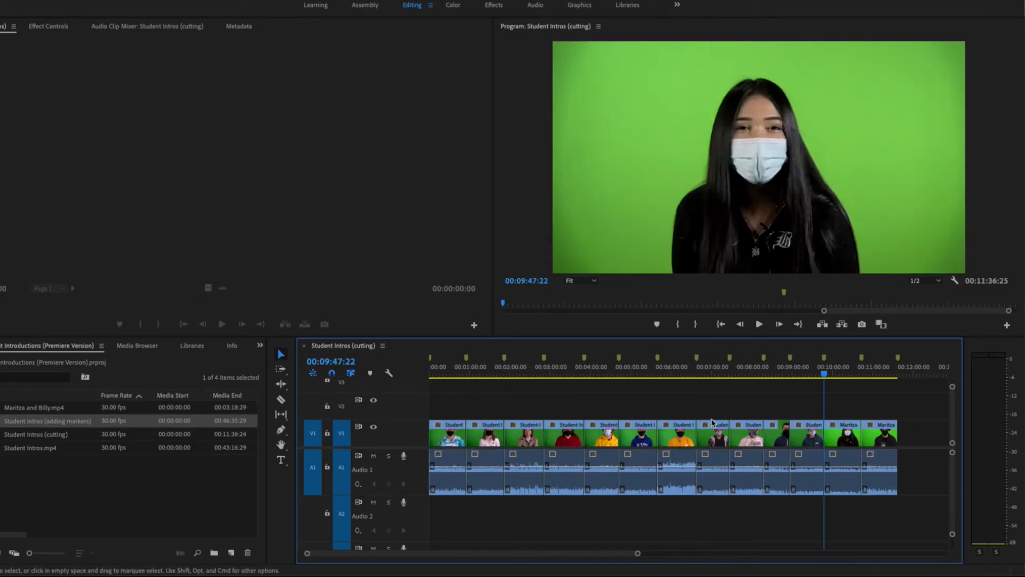
- Park the playhead near 00:10:53 and undo the last six gap deletions to bring the gaps back
drag(825, 374, 870, 380)
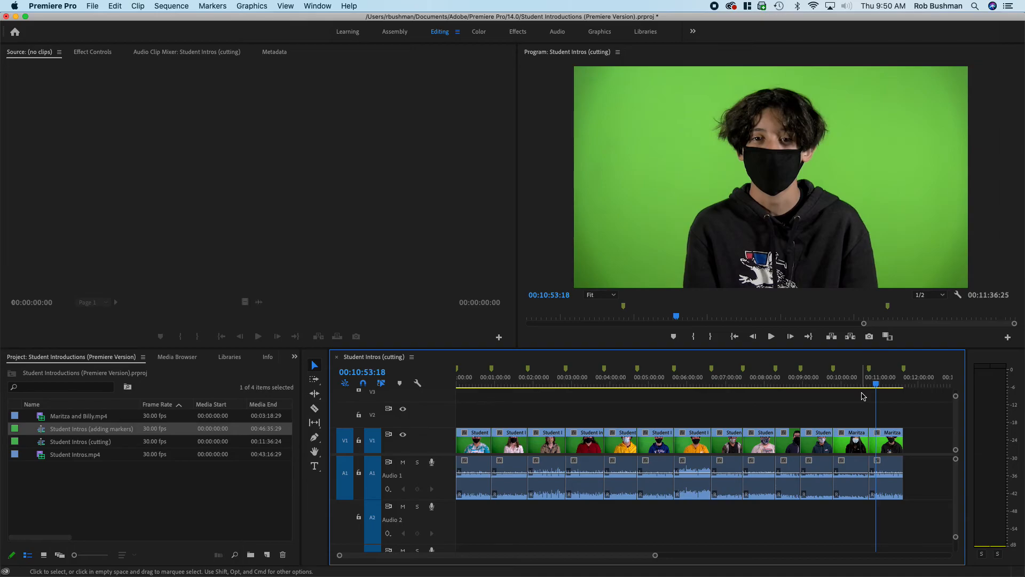
key(super+z)
key(super+z)
key(super+z)
key(super+z)
key(super+z)
key(super+z)
key(super+z)
key(super+z)
key(super+z)
key(super+z)
key(super+z)
key(super+z)
key(super+z)
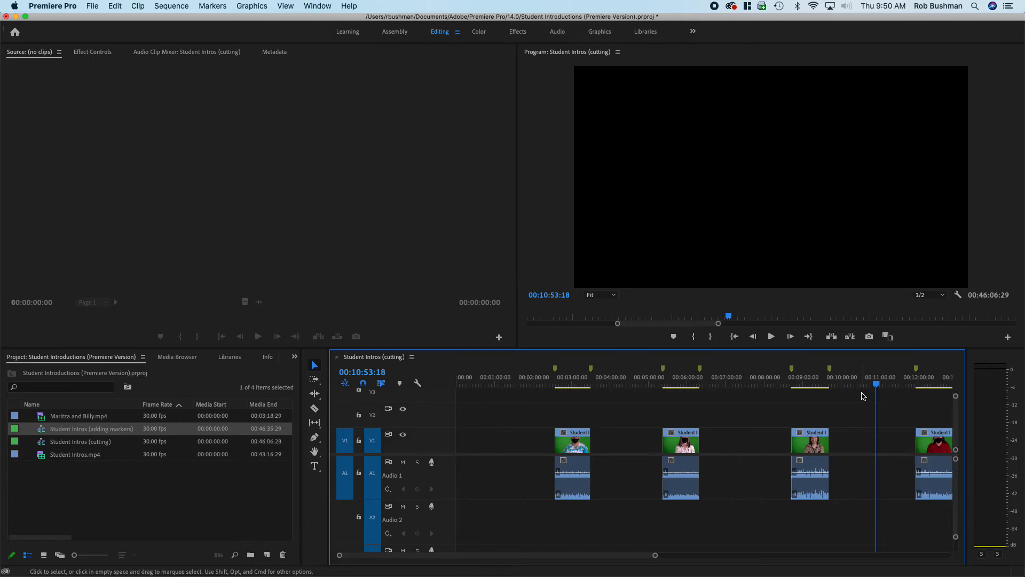
key(backslash)
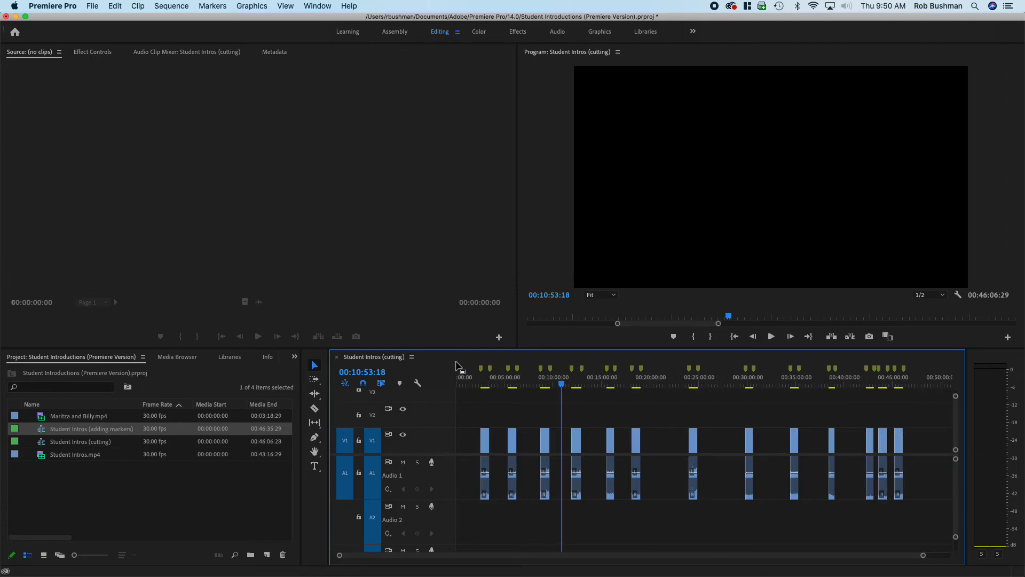
- Close all gaps in the sequence with Close Gap, then ripple delete the empty gap at its start
click(172, 6)
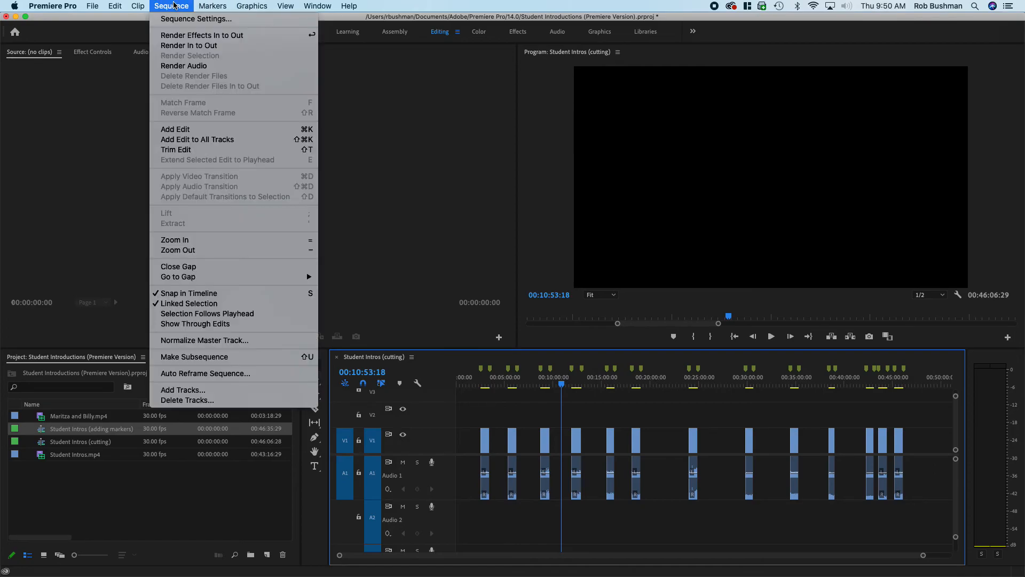
click(201, 270)
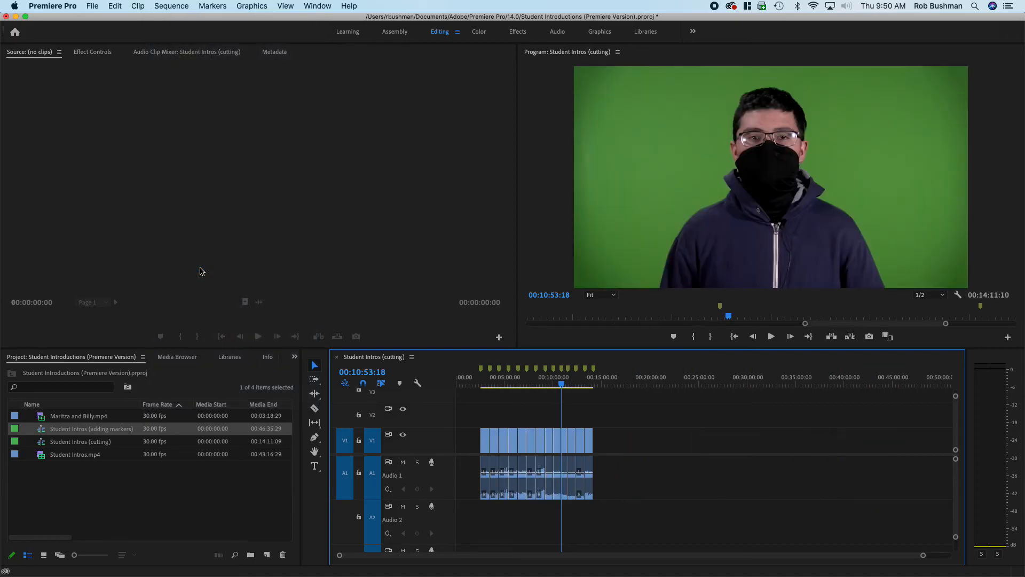
click(470, 442)
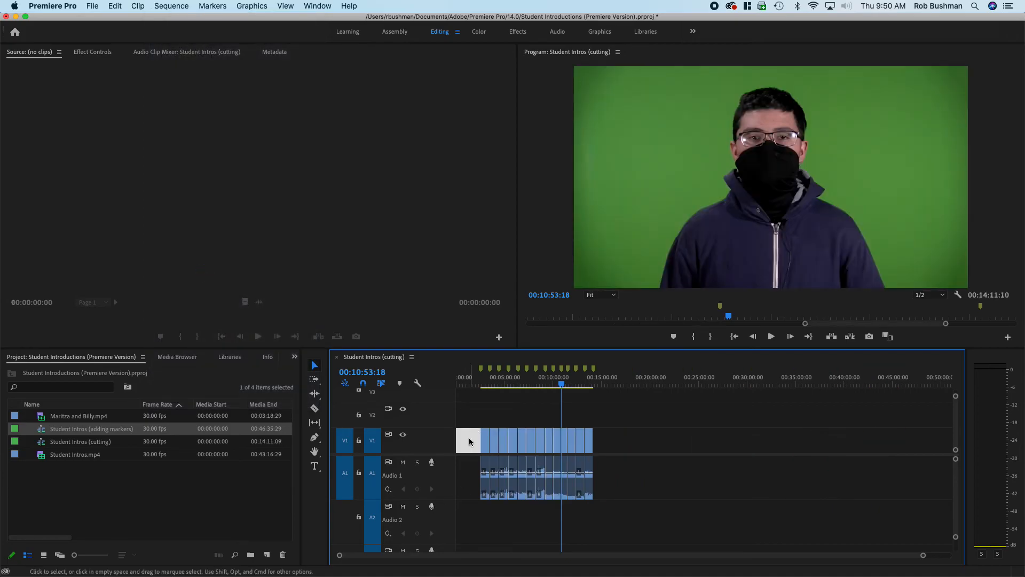
key(Delete)
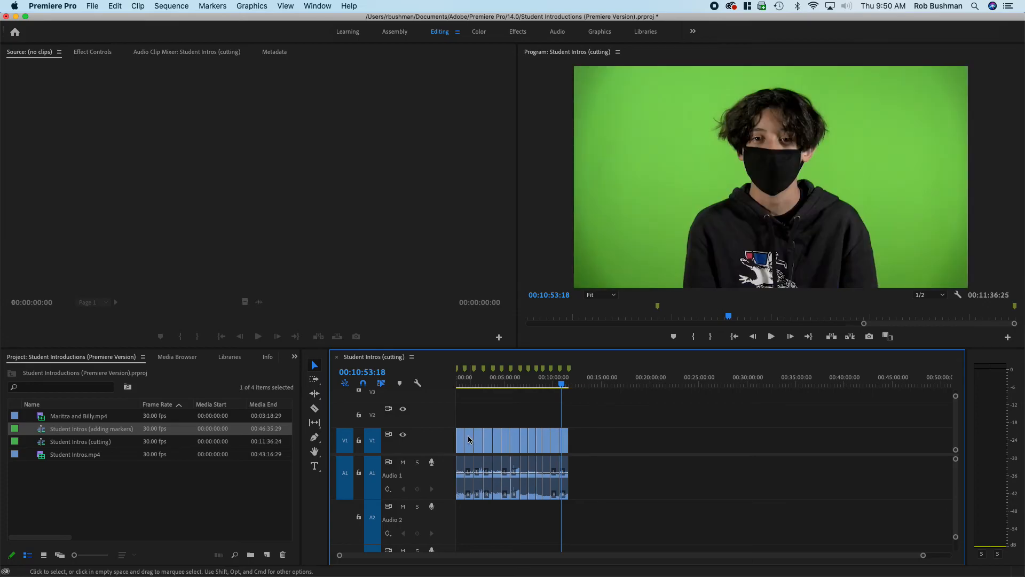
key(backslash)
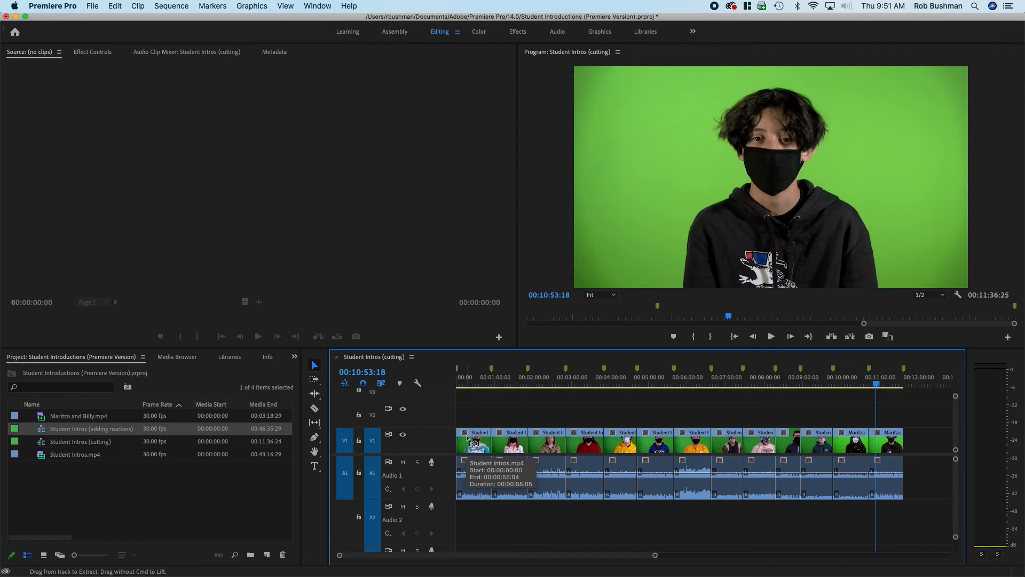
- Take a screenshot of the Premiere Pro window
key(super+shift+4)
key(space)
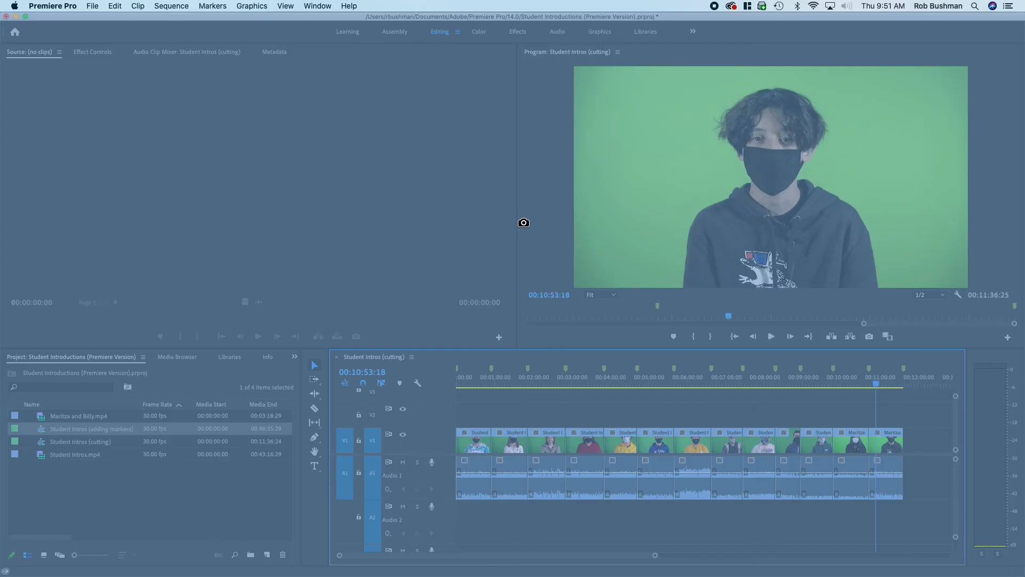
click(518, 229)
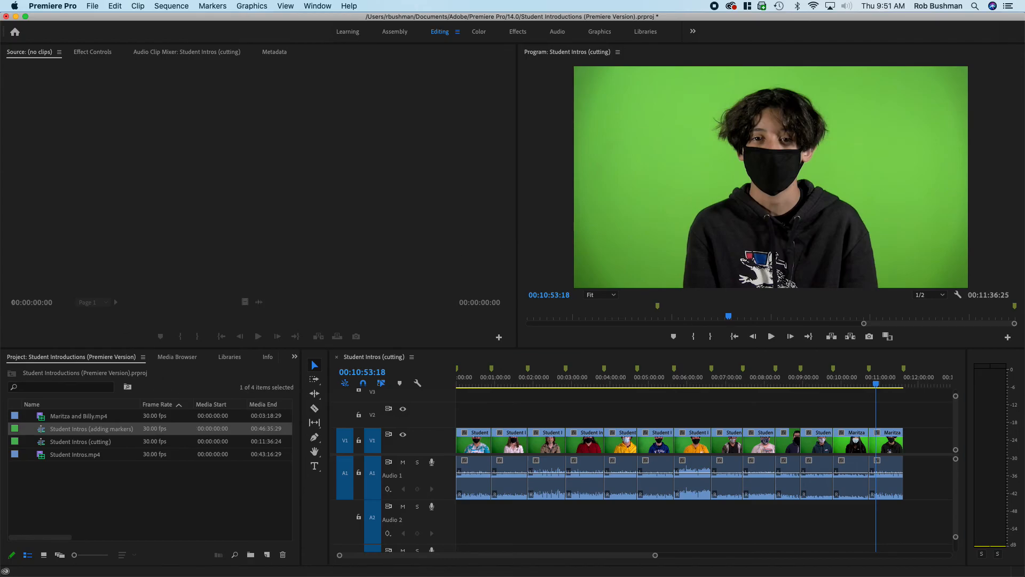
drag(0, 80, 437, 31)
drag(19, 36, 293, 141)
drag(643, 144, 518, 69)
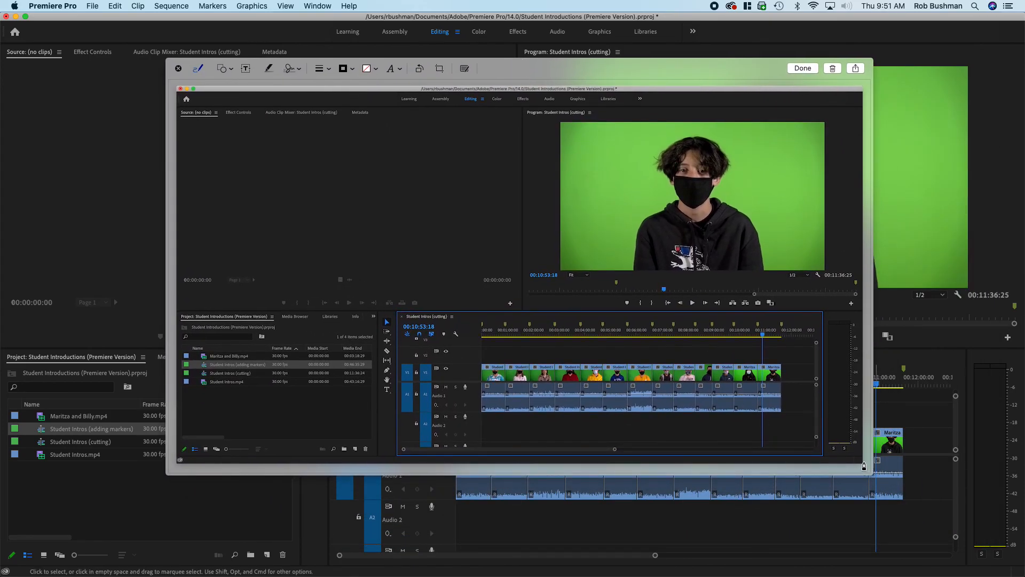
drag(870, 474, 837, 478)
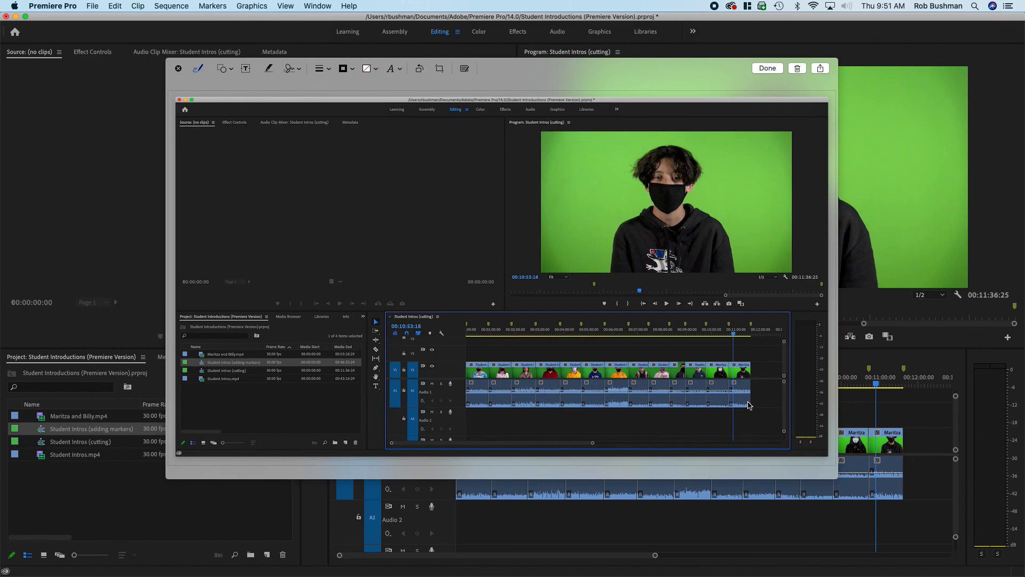
drag(620, 77, 588, 84)
click(147, 77)
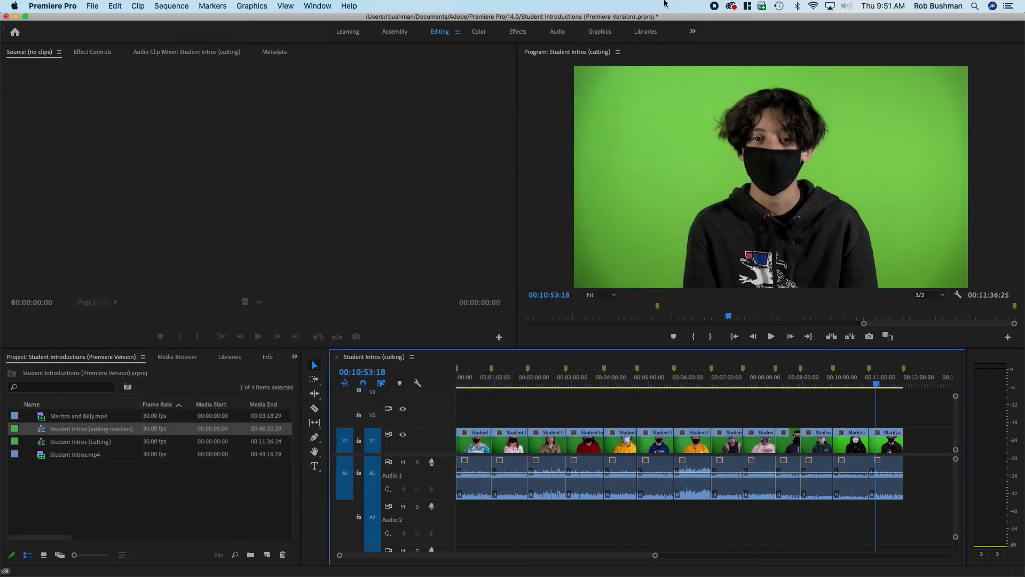